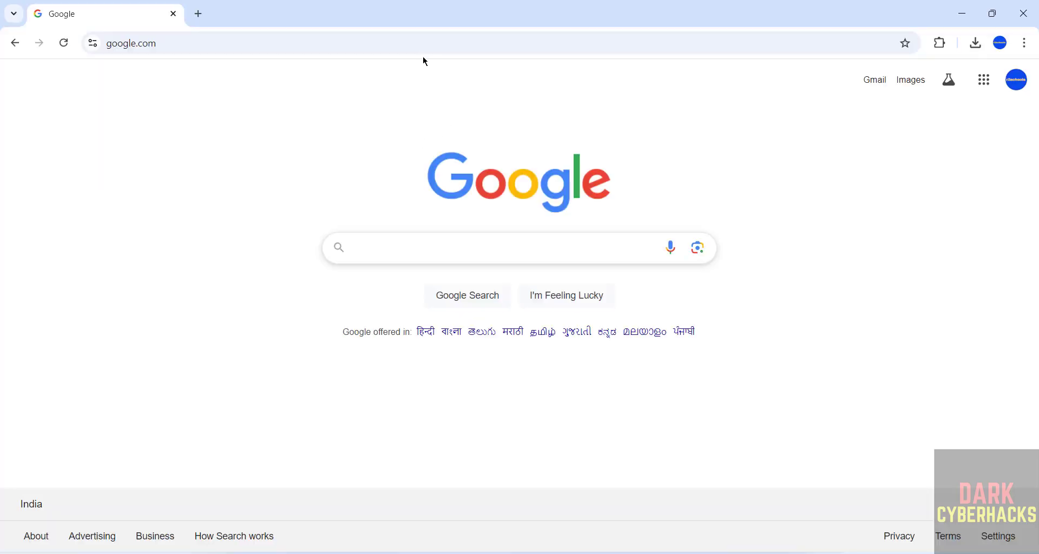
Load netacad.com in Chrome from the address bar's first autocomplete suggestion.
{"action": "left_click", "coordinate": [508, 46]}
{"action": "type", "text": "neta"}
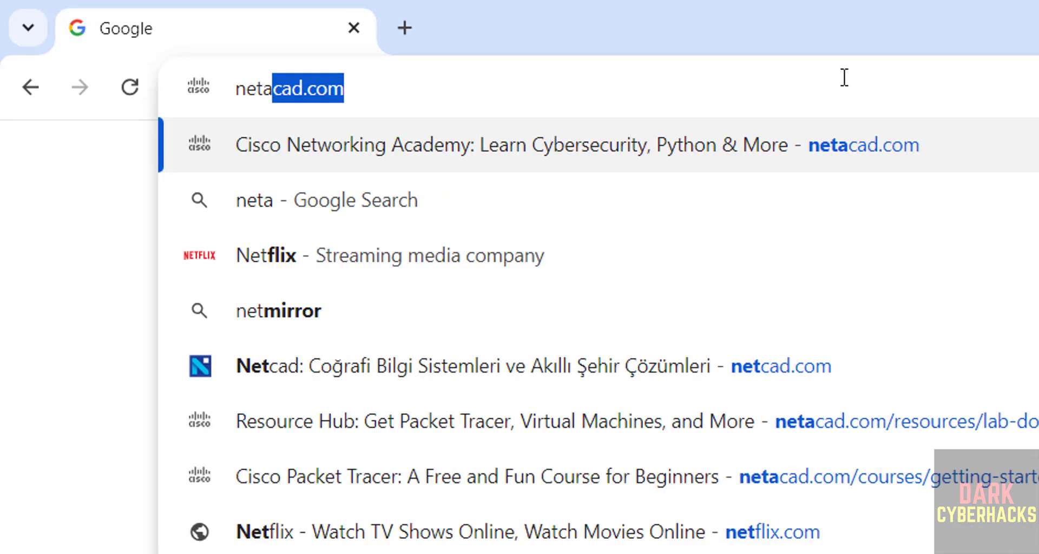
{"action": "type", "text": "cad.com"}
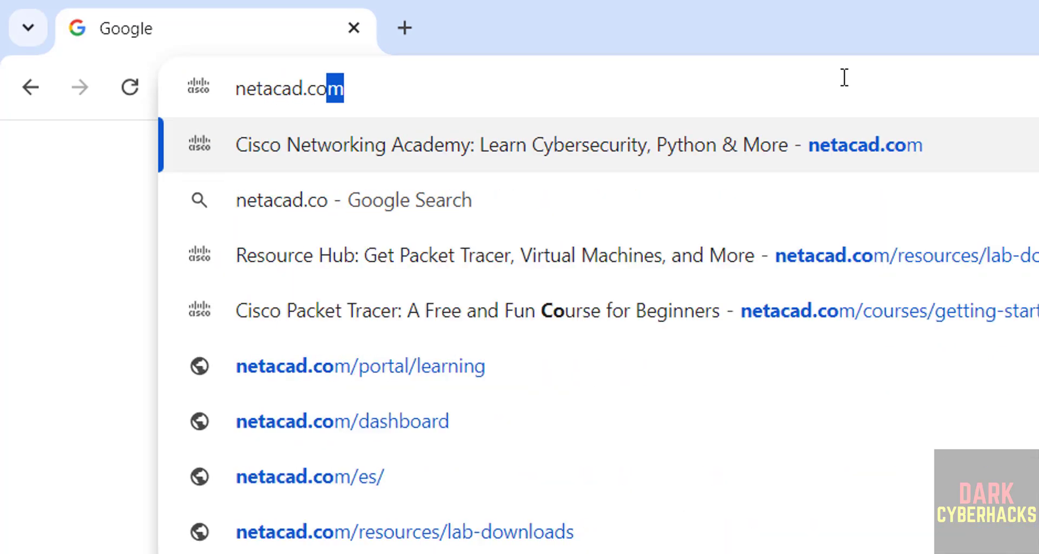
{"action": "left_click", "coordinate": [432, 145]}
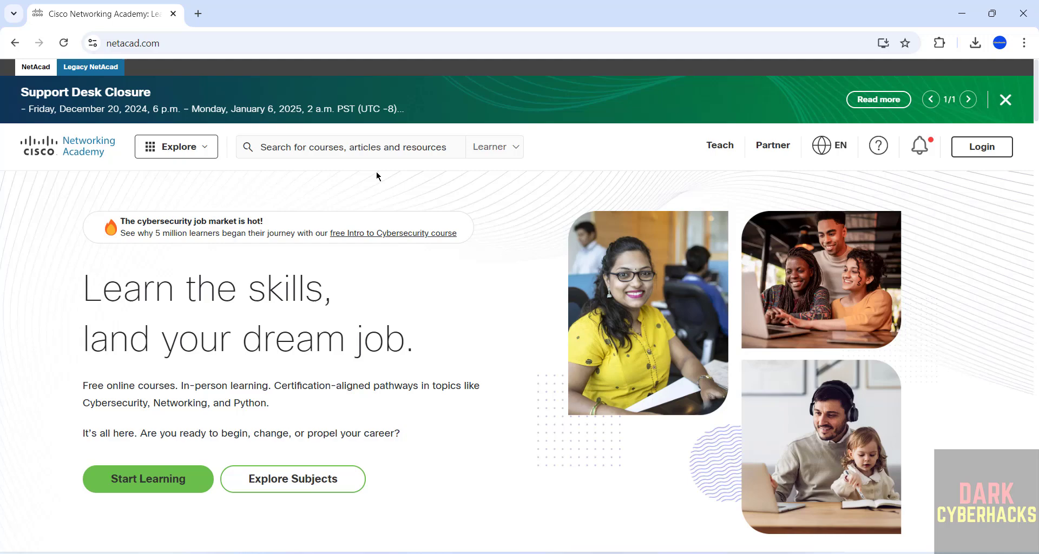
Open the Getting Started with Cisco Packet Tracer course from the Explore catalog's Packet Tracer courses.
{"action": "left_click", "coordinate": [207, 151]}
{"action": "scroll", "coordinate": [187, 401], "scroll_direction": "down", "scroll_amount": 1}
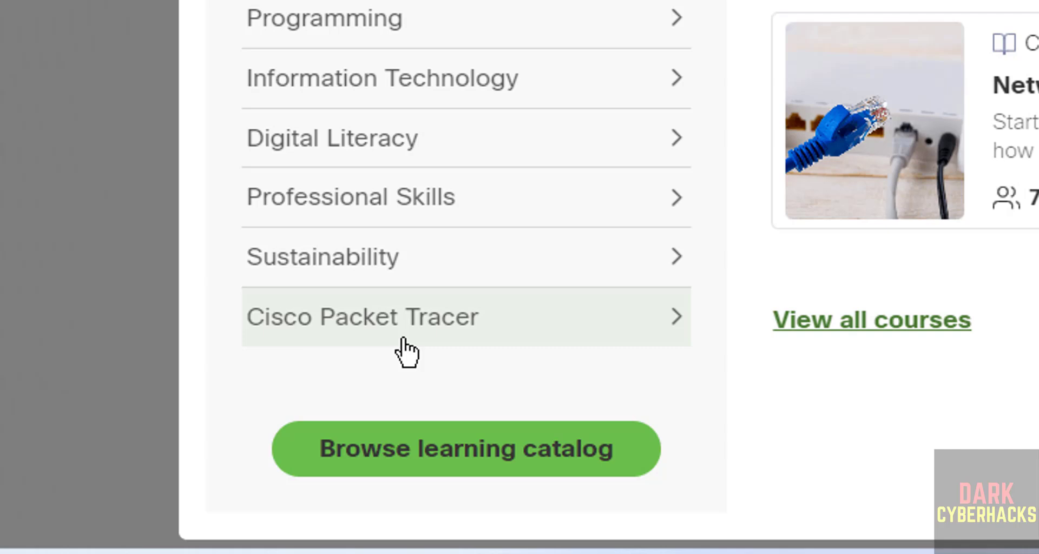
{"action": "left_click", "coordinate": [403, 340]}
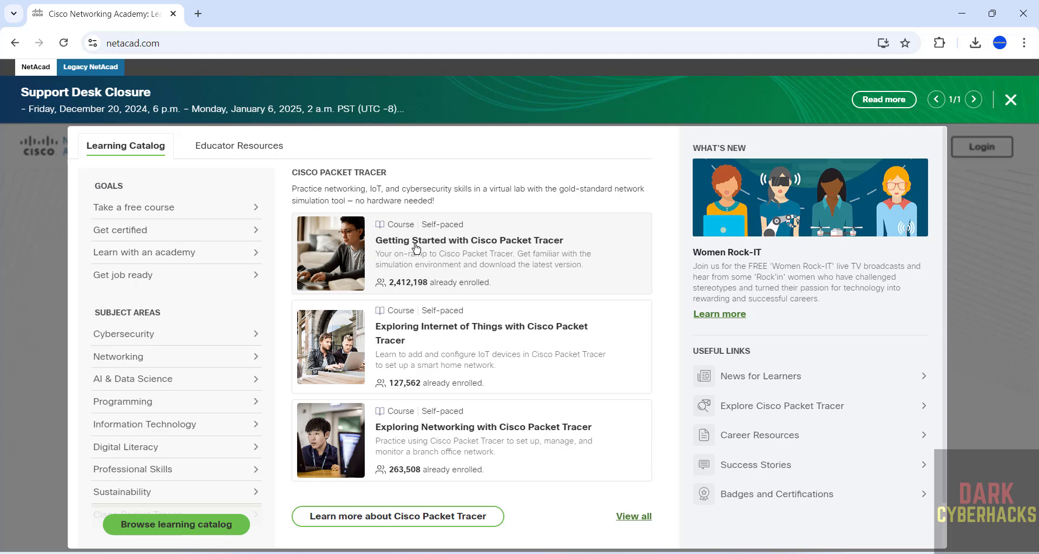
{"action": "left_click", "coordinate": [416, 241]}
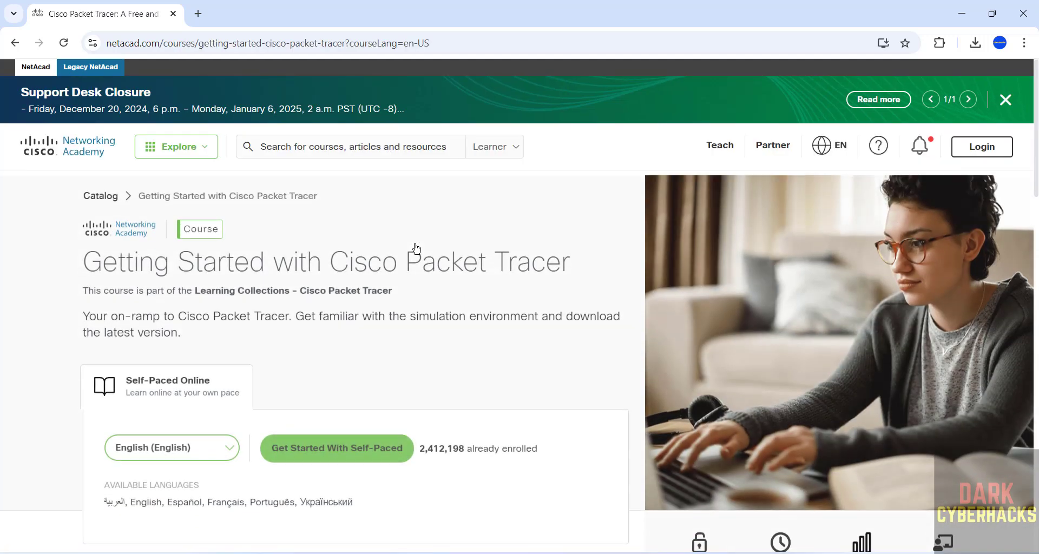
{"action": "scroll", "coordinate": [348, 385], "scroll_direction": "down", "scroll_amount": 10}
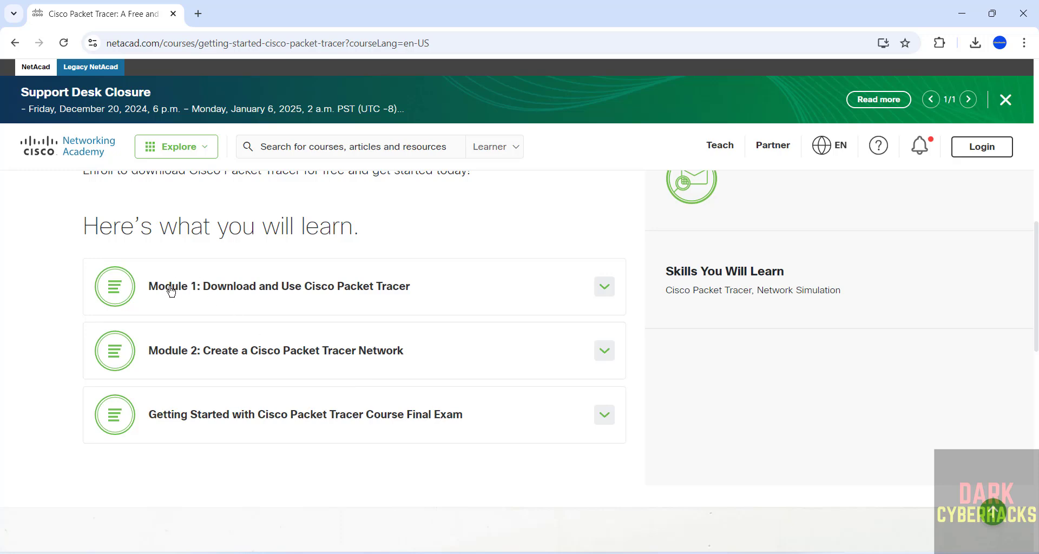
Expand Module 1 and lesson 1.0 Install Cisco Packet Tracer to list its sub-items.
{"action": "left_click", "coordinate": [277, 287]}
{"action": "left_click", "coordinate": [232, 332]}
{"action": "left_click", "coordinate": [168, 336]}
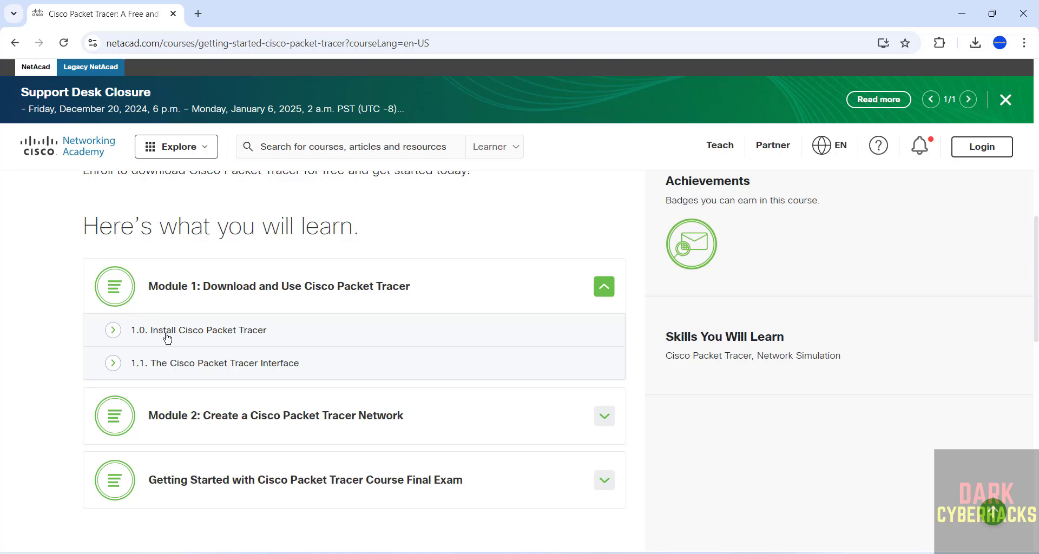
{"action": "left_click", "coordinate": [195, 334]}
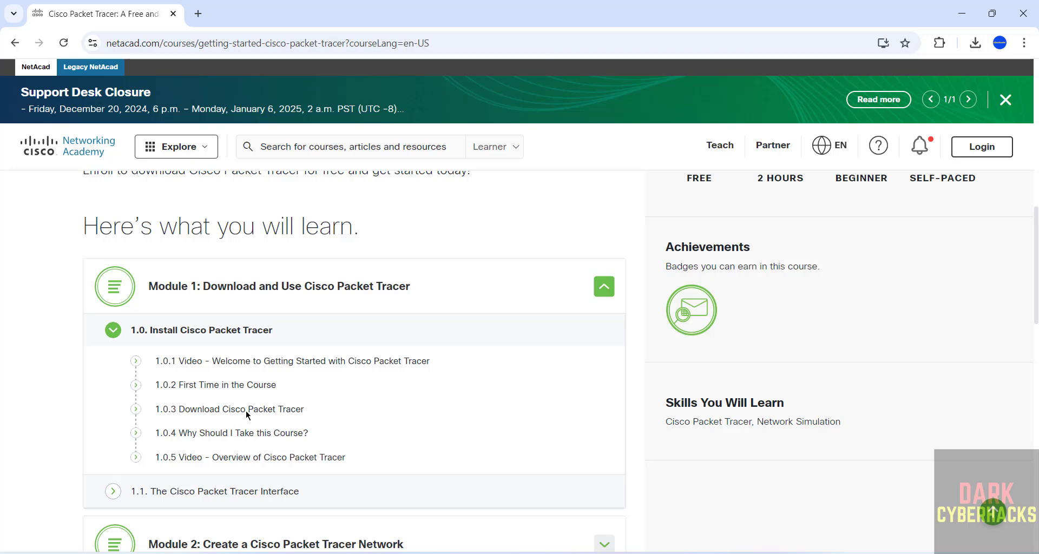
{"action": "scroll", "coordinate": [571, 347], "scroll_direction": "up", "scroll_amount": 10}
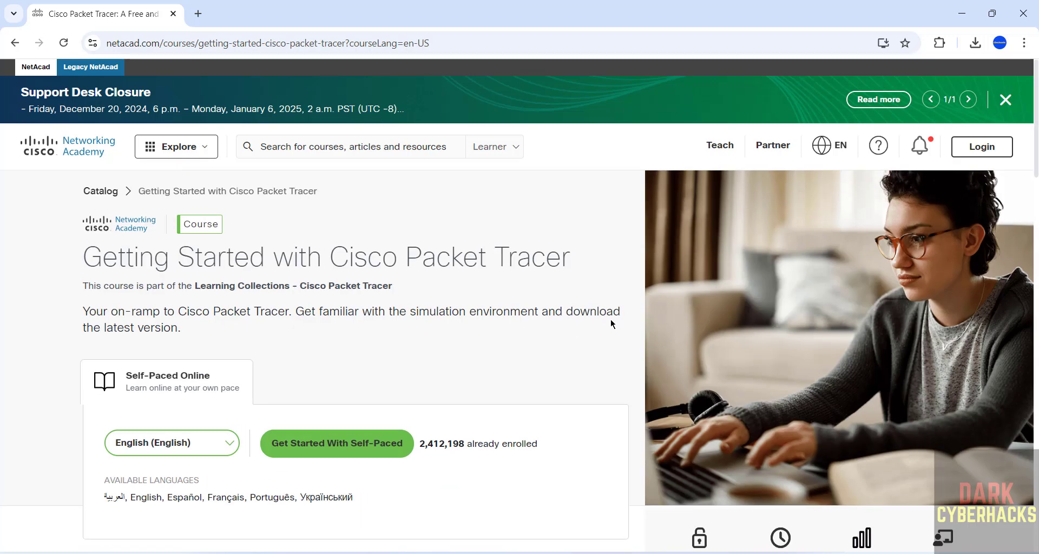
Reach the Welcome login form asking for an email, recovering from the expired login page.
{"action": "left_click", "coordinate": [985, 150]}
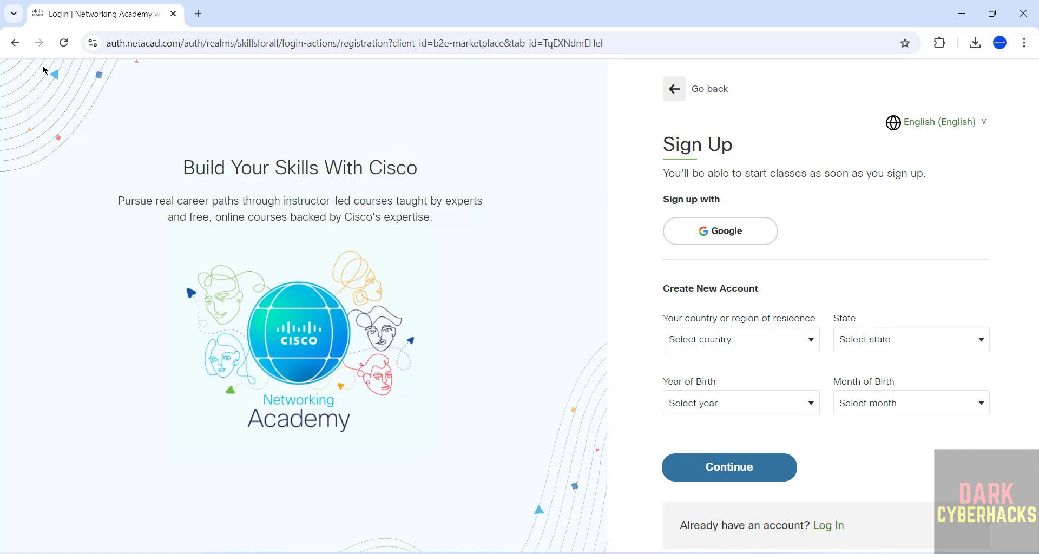
{"action": "left_click", "coordinate": [15, 43]}
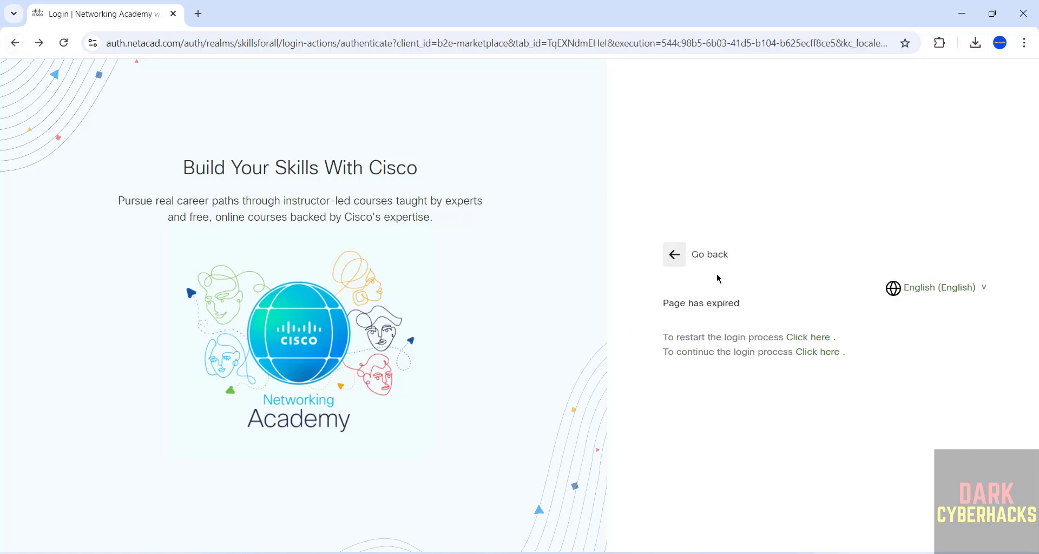
{"action": "left_click", "coordinate": [675, 254]}
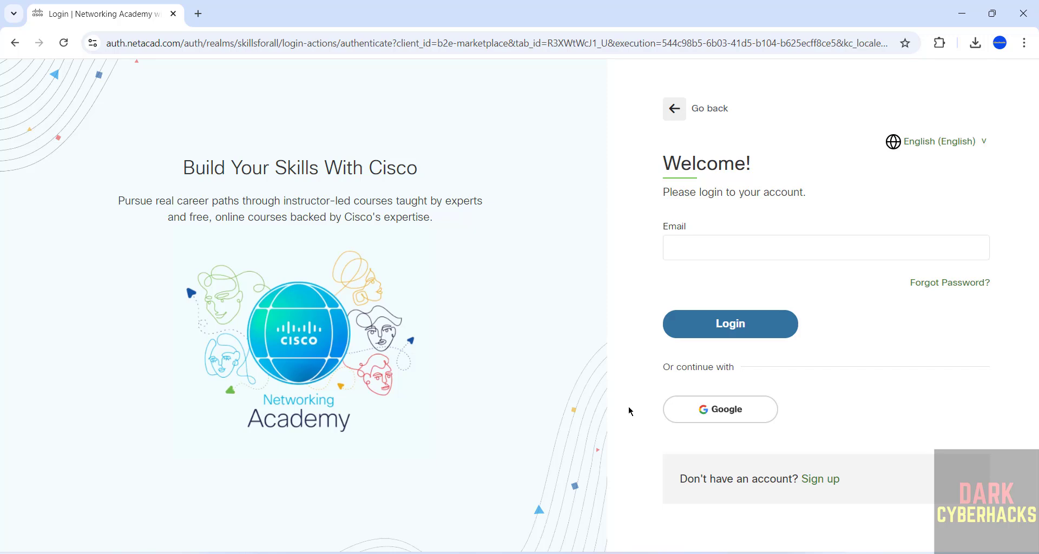
Sign in with Google, reopen Getting Started with Cisco Packet Tracer, and resume at lesson 1.0.3.
{"action": "left_click", "coordinate": [742, 408]}
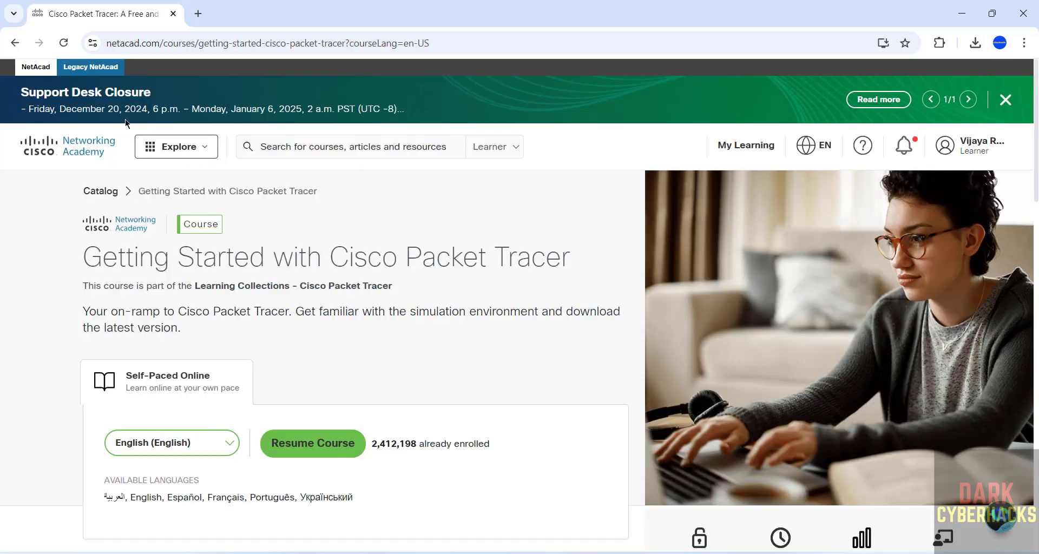
{"action": "left_click", "coordinate": [168, 146]}
{"action": "scroll", "coordinate": [152, 449], "scroll_direction": "down", "scroll_amount": 1}
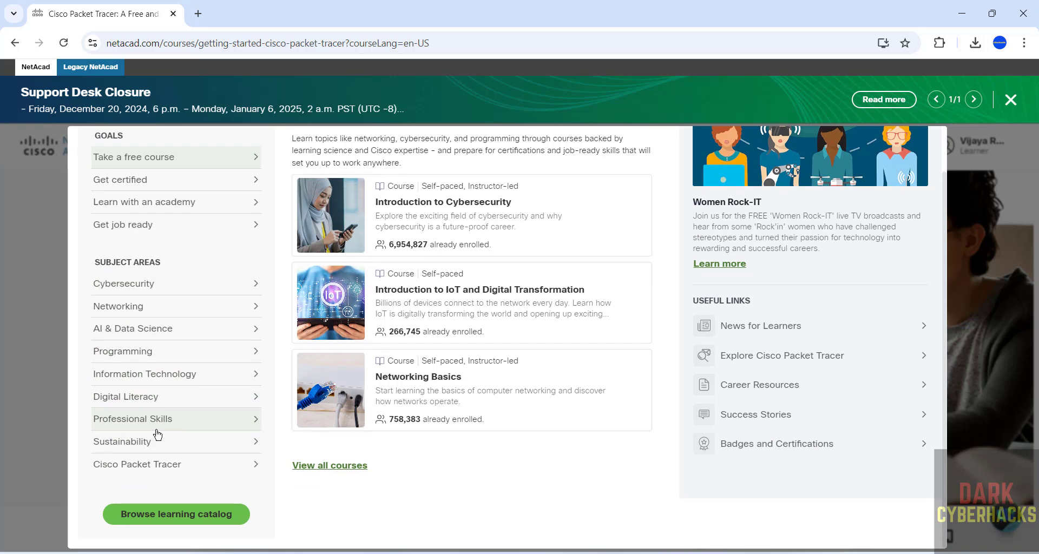
{"action": "left_click", "coordinate": [138, 466]}
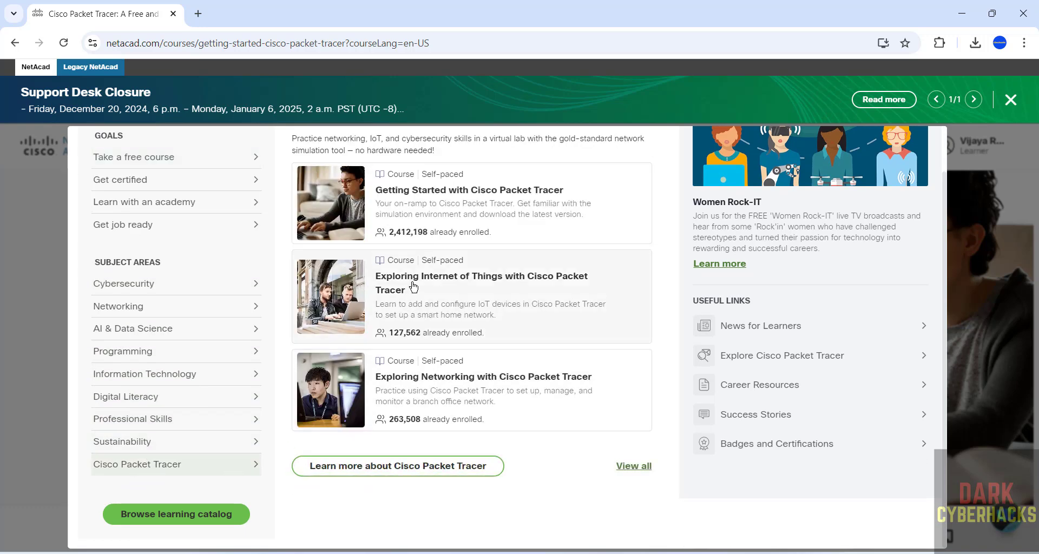
{"action": "scroll", "coordinate": [433, 276], "scroll_direction": "up", "scroll_amount": 1}
{"action": "left_click", "coordinate": [466, 259]}
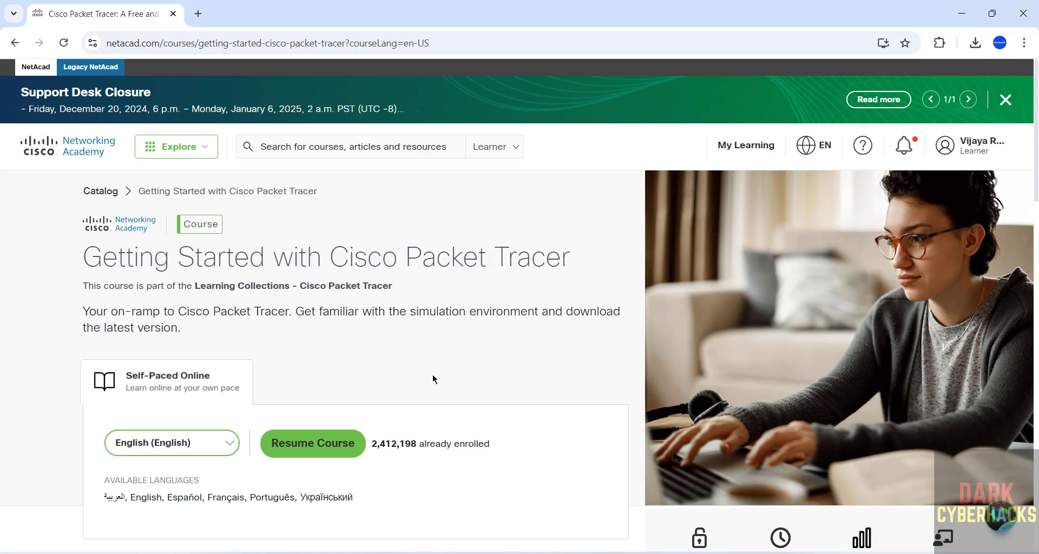
{"action": "scroll", "coordinate": [433, 379], "scroll_direction": "down", "scroll_amount": 2}
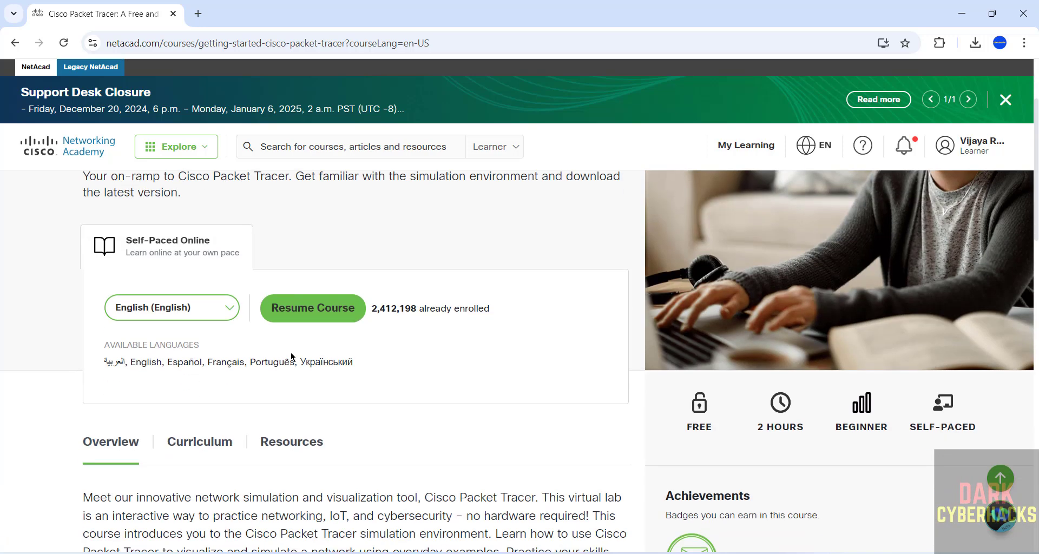
{"action": "left_click", "coordinate": [330, 306]}
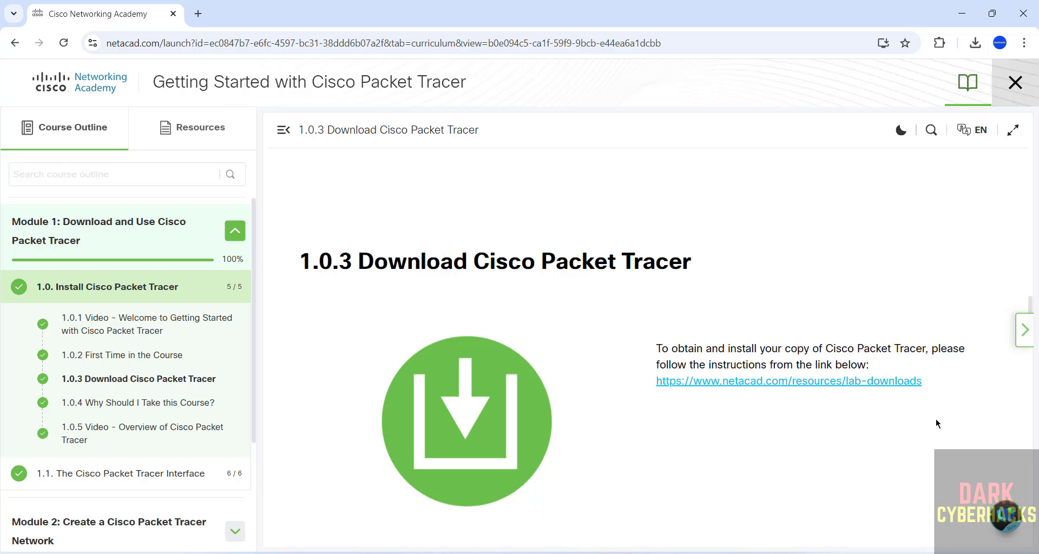
Open the Resource Hub lab-downloads page and scroll to the Packet Tracer 8.2.2 downloads.
{"action": "left_click", "coordinate": [801, 387]}
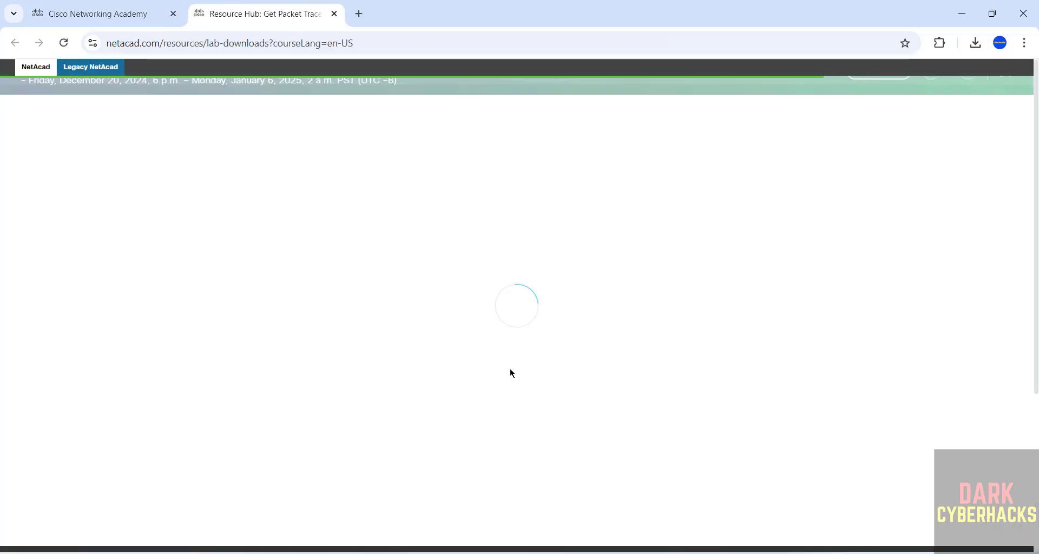
{"action": "scroll", "coordinate": [510, 373], "scroll_direction": "down", "scroll_amount": 9}
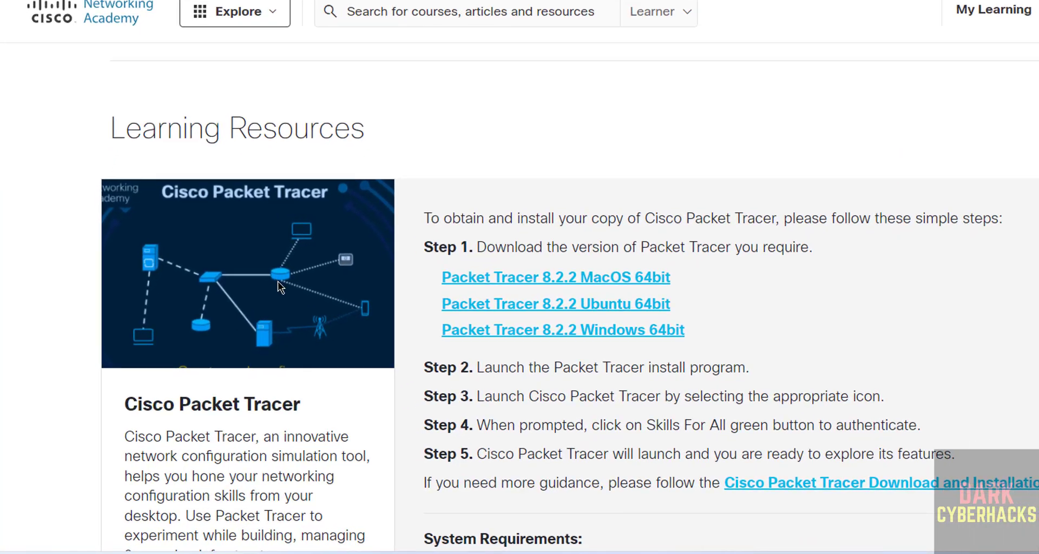
{"action": "scroll", "coordinate": [351, 300], "scroll_direction": "down", "scroll_amount": 3}
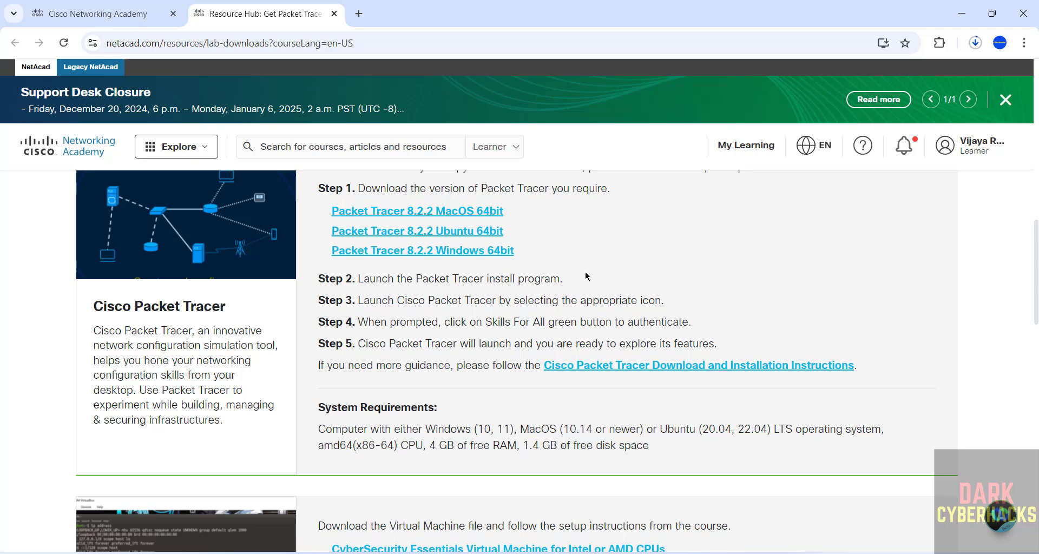
Show Chrome's download history (Ctrl+J) and remove the duplicate in-progress Packet Tracer download.
{"action": "key", "text": "ctrl+j"}
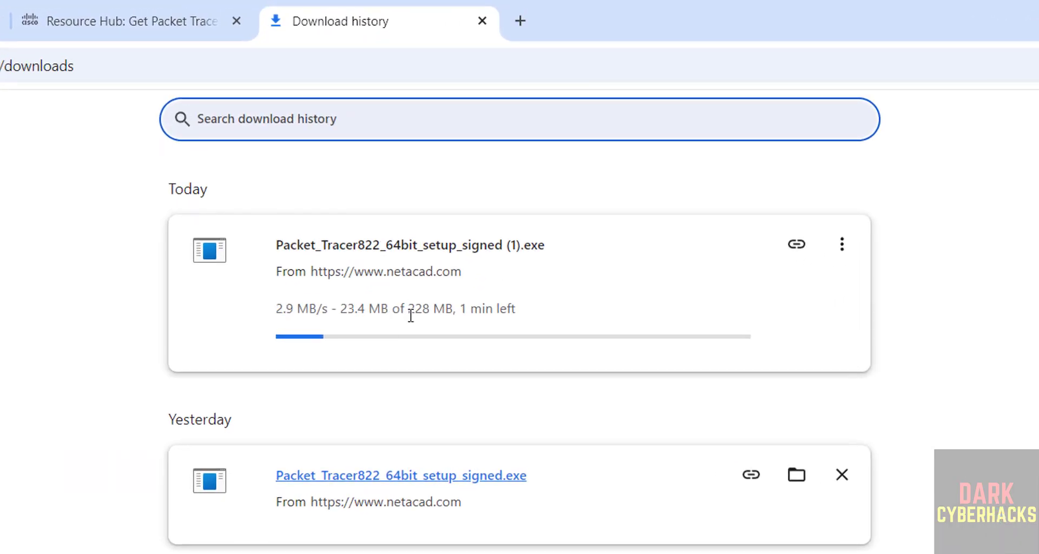
{"action": "left_click", "coordinate": [842, 246]}
{"action": "left_click", "coordinate": [816, 265]}
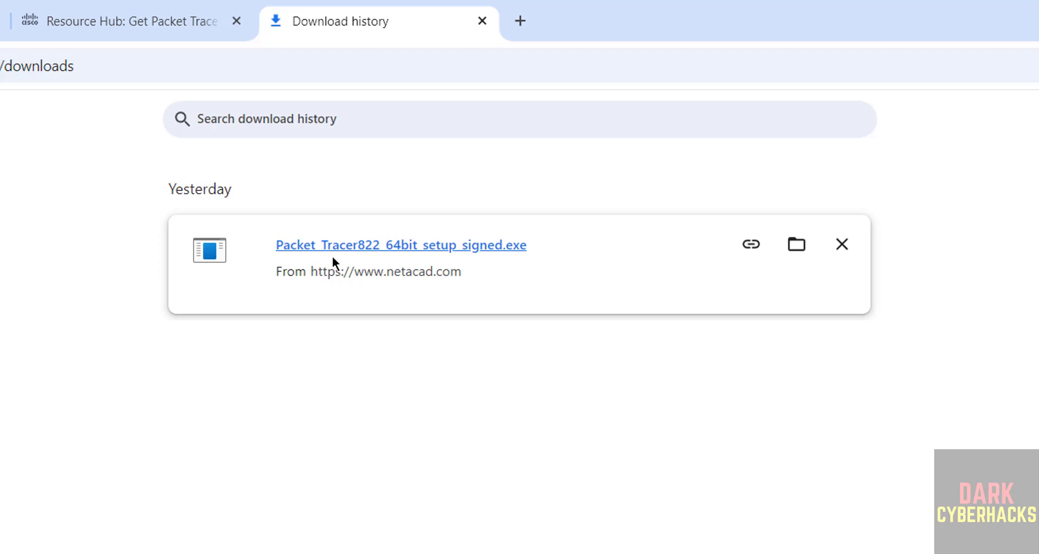
Run Packet_Tracer822_64bit_setup_signed.exe, accept the license, and keep the default install folder.
{"action": "left_click", "coordinate": [302, 249]}
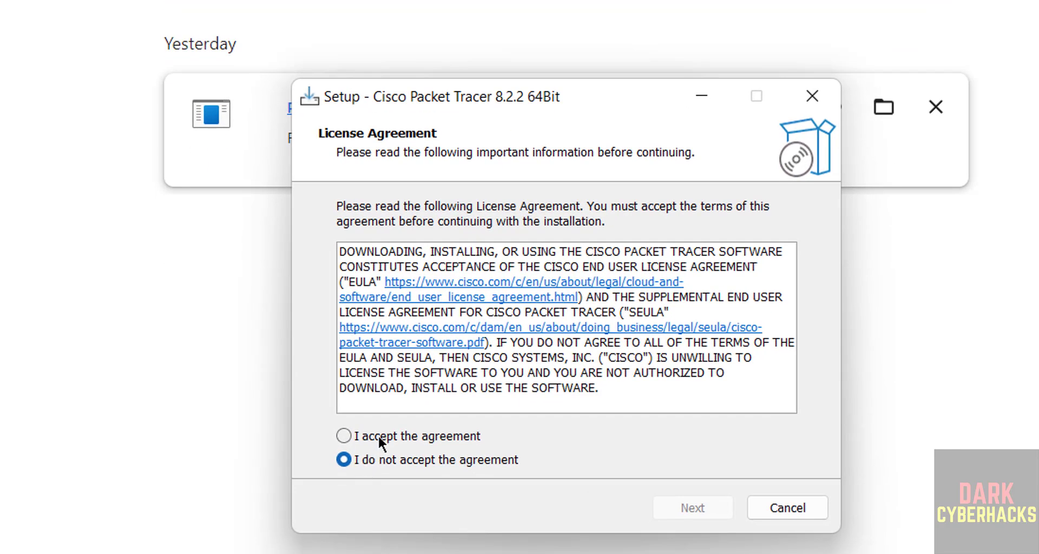
{"action": "left_click", "coordinate": [378, 436]}
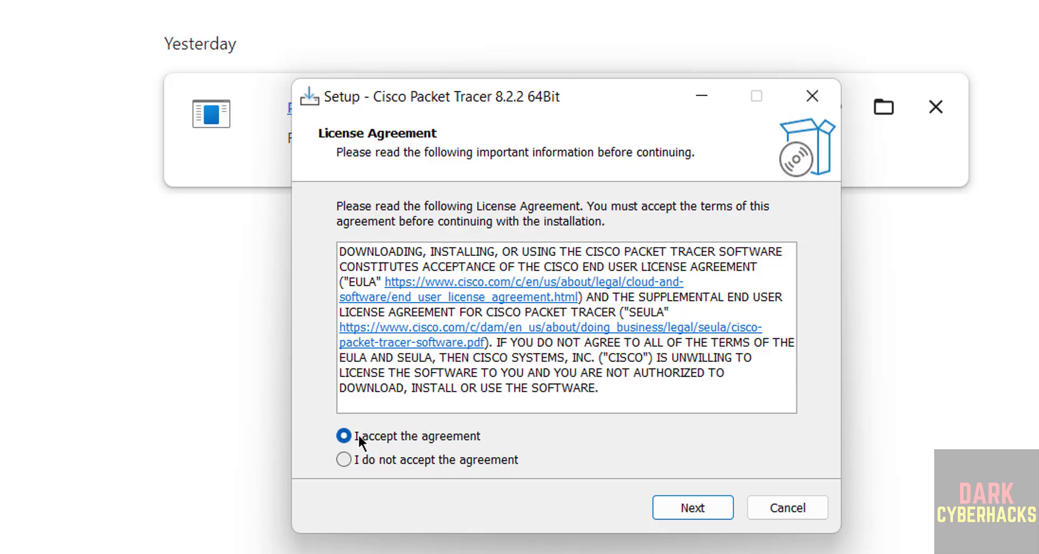
{"action": "left_click", "coordinate": [674, 509]}
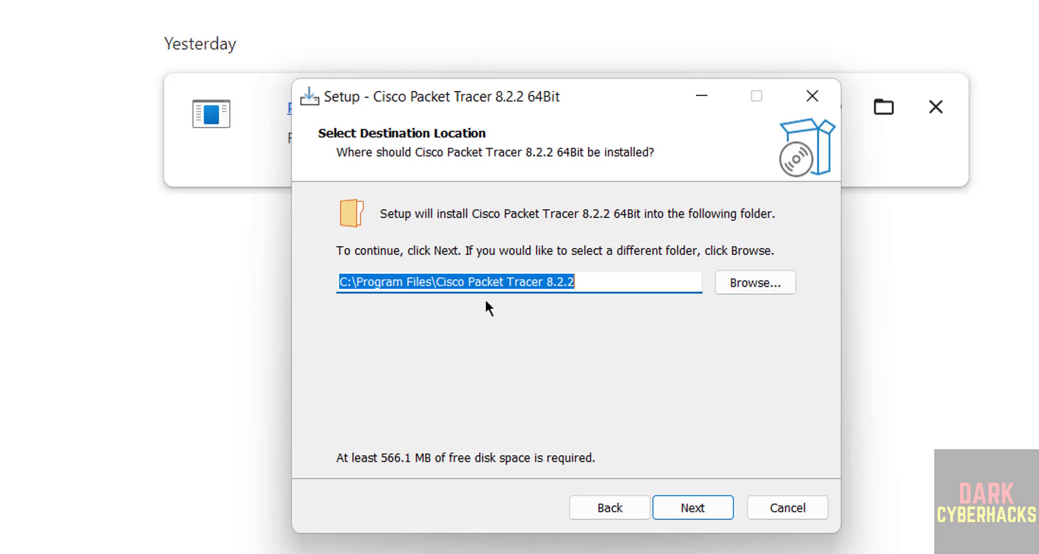
{"action": "left_click", "coordinate": [742, 284]}
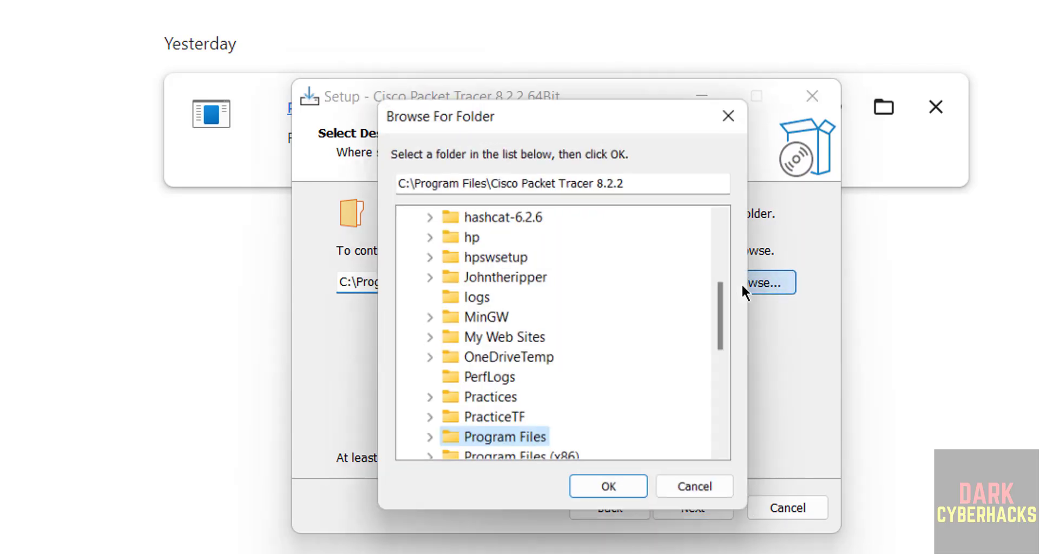
{"action": "left_click", "coordinate": [701, 495]}
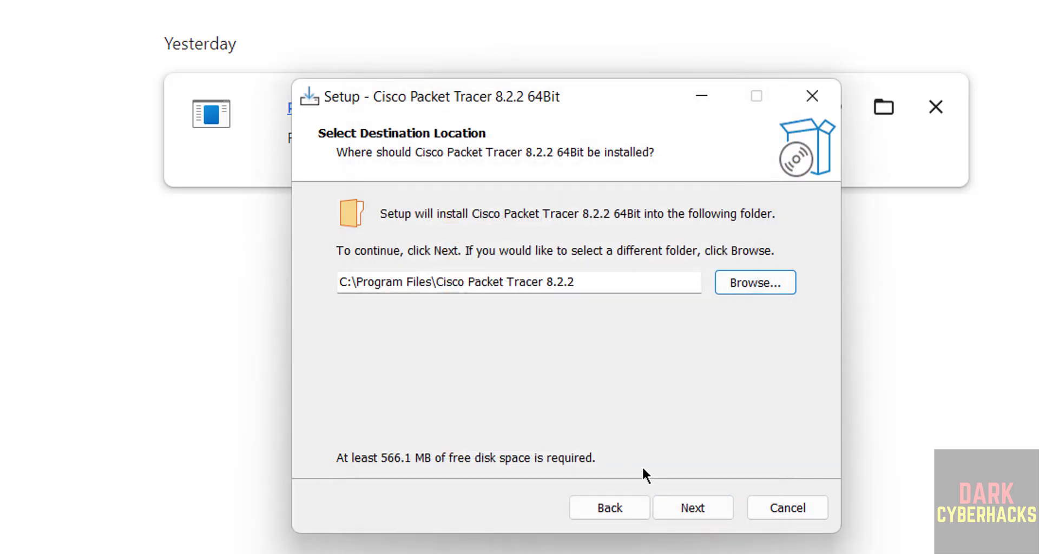
{"action": "left_click", "coordinate": [689, 518]}
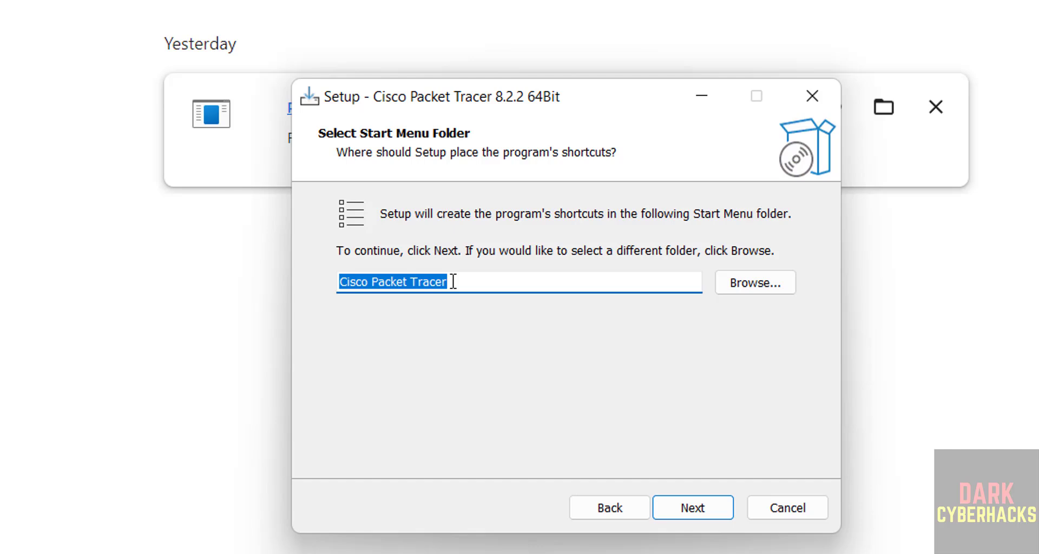
Keep the Start Menu folder, skip the desktop shortcut, install, and finish without launching.
{"action": "left_click", "coordinate": [710, 502]}
{"action": "left_click", "coordinate": [358, 287]}
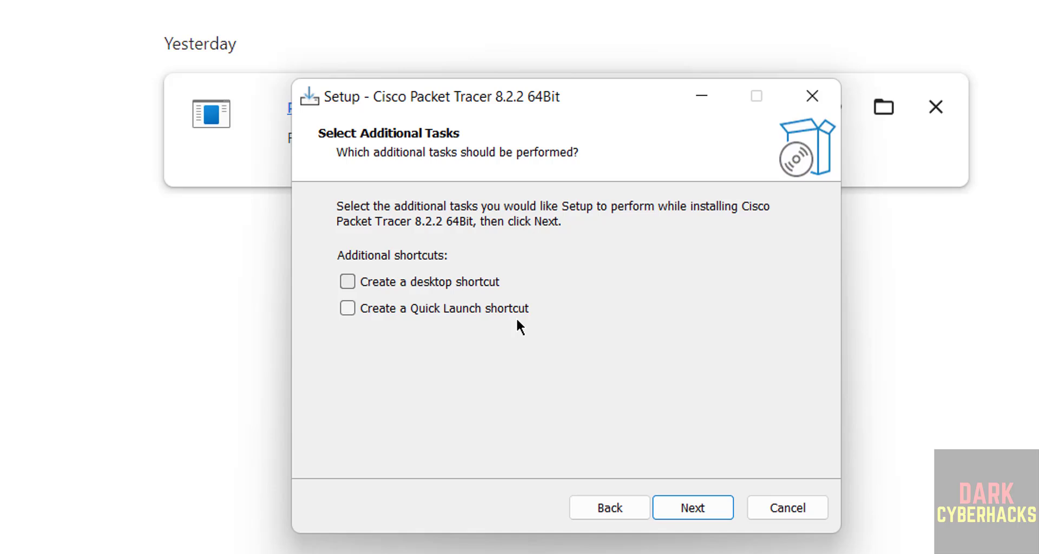
{"action": "left_click", "coordinate": [700, 511]}
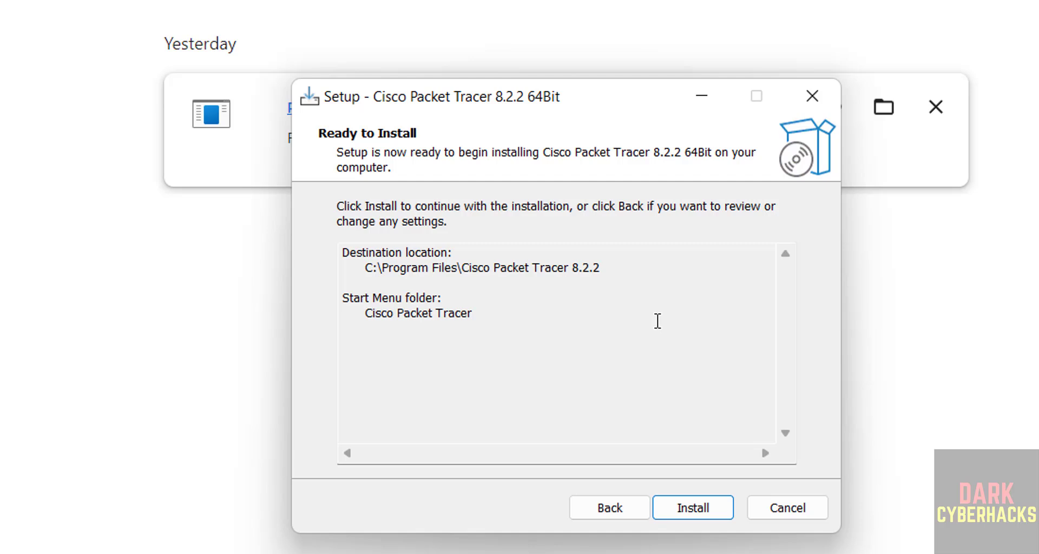
{"action": "left_click", "coordinate": [677, 508]}
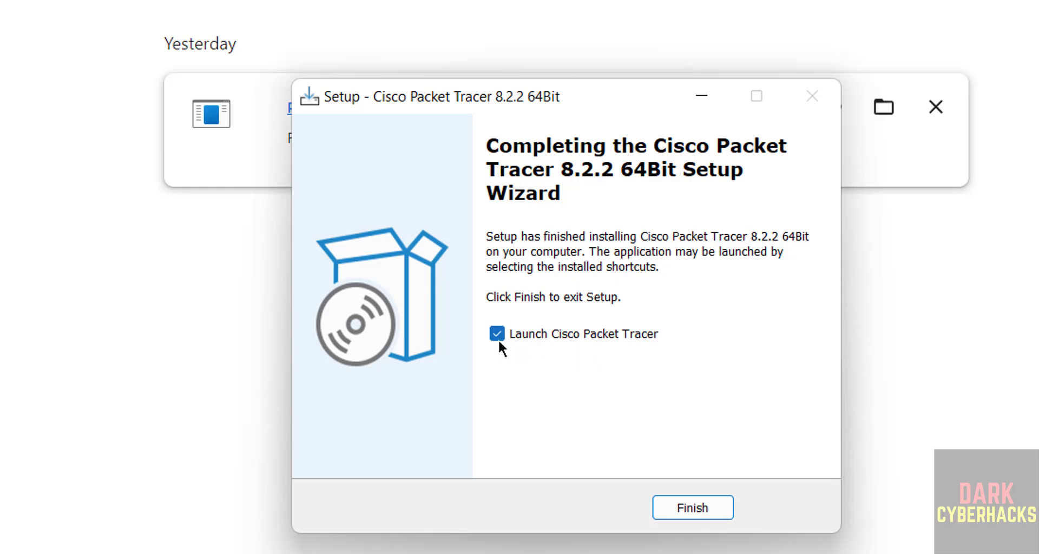
{"action": "left_click", "coordinate": [496, 334]}
{"action": "left_click", "coordinate": [683, 517]}
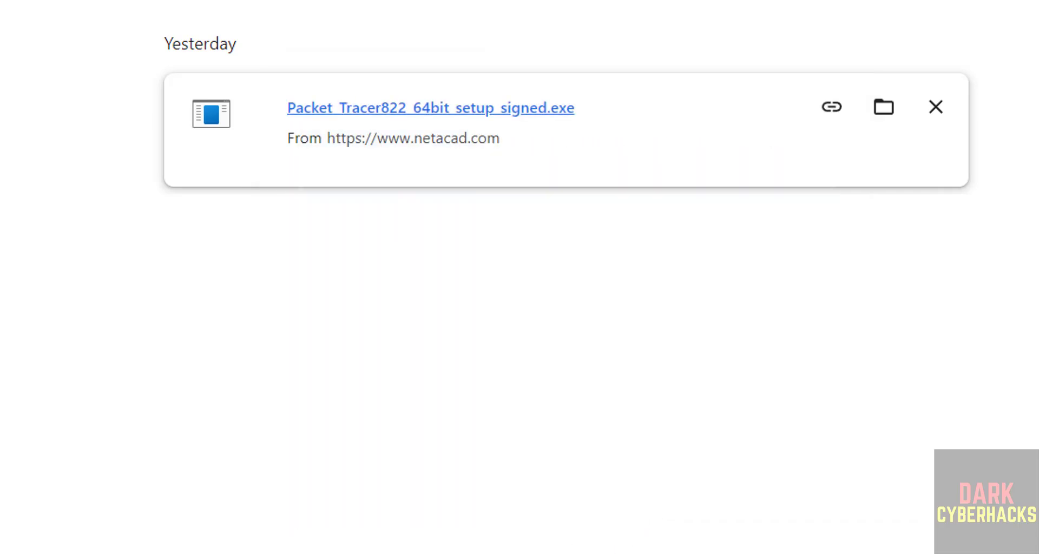
Launch Cisco Packet Tracer from the Start menu's All apps Cisco Packet Tracer folder.
{"action": "key", "text": "super"}
{"action": "left_click", "coordinate": [814, 58]}
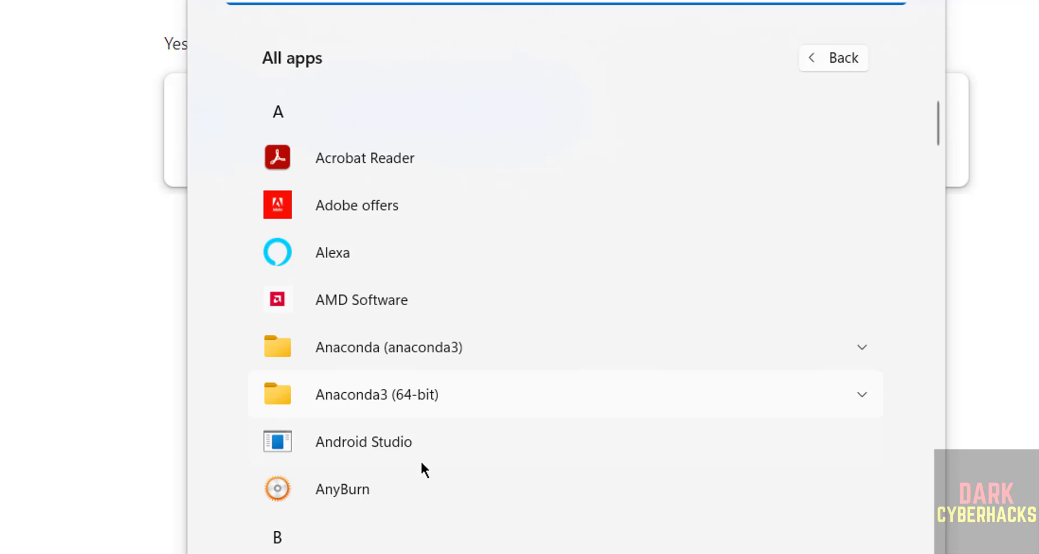
{"action": "scroll", "coordinate": [424, 479], "scroll_direction": "down", "scroll_amount": 10}
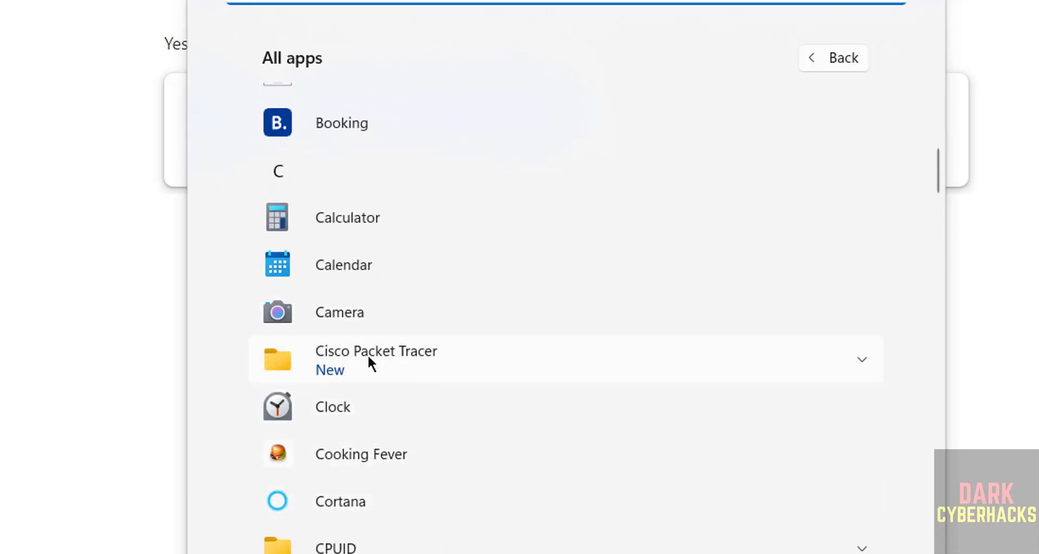
{"action": "left_click", "coordinate": [861, 362]}
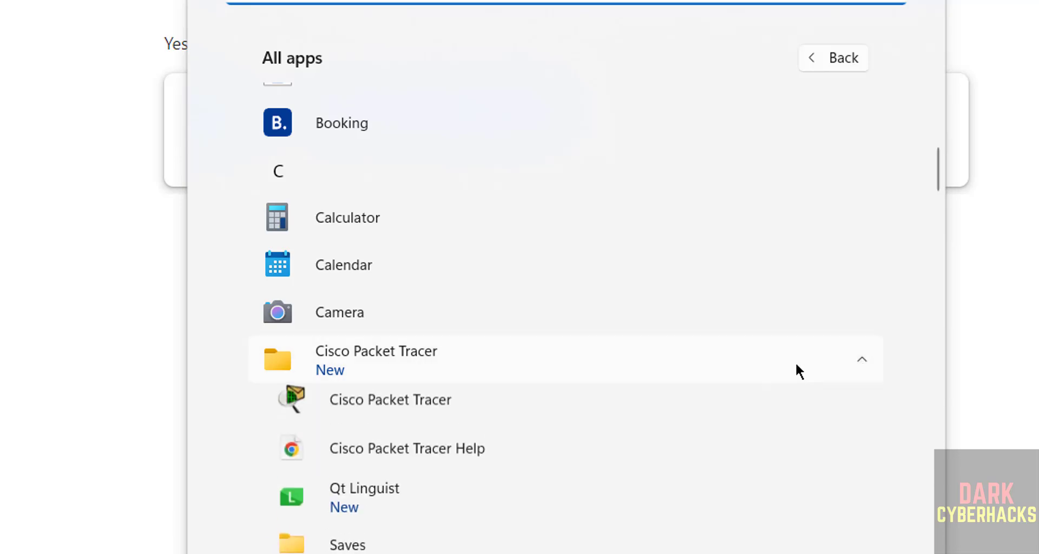
{"action": "left_click", "coordinate": [398, 413]}
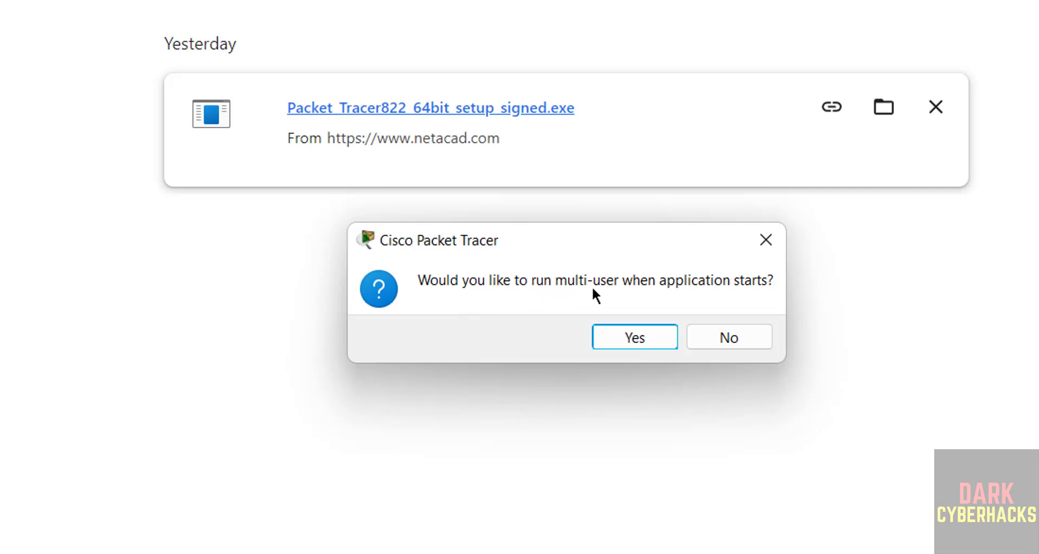
Accept multi-user mode, sign in with Skills For All, close the browser tab and return.
{"action": "left_click", "coordinate": [647, 336]}
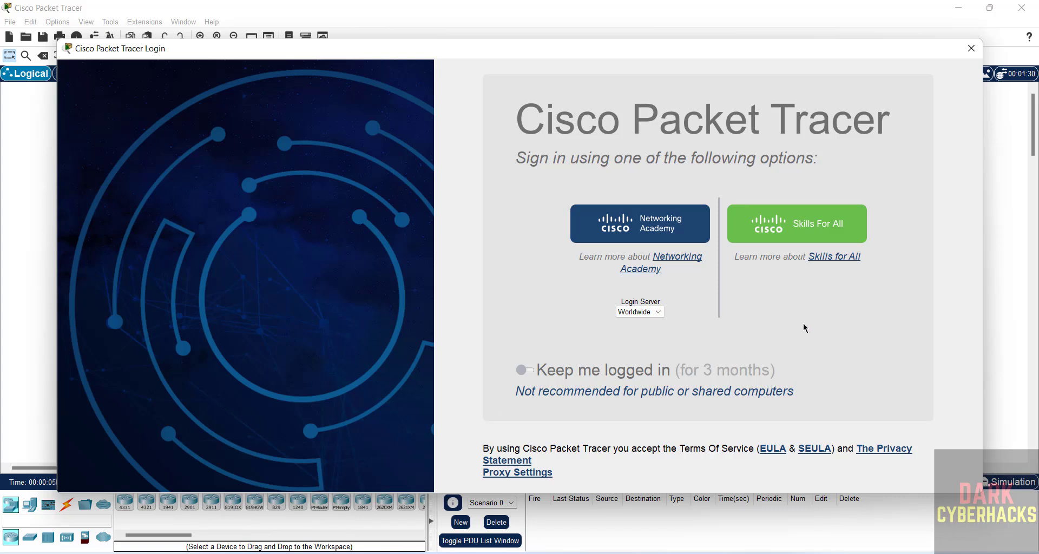
{"action": "left_click", "coordinate": [769, 222]}
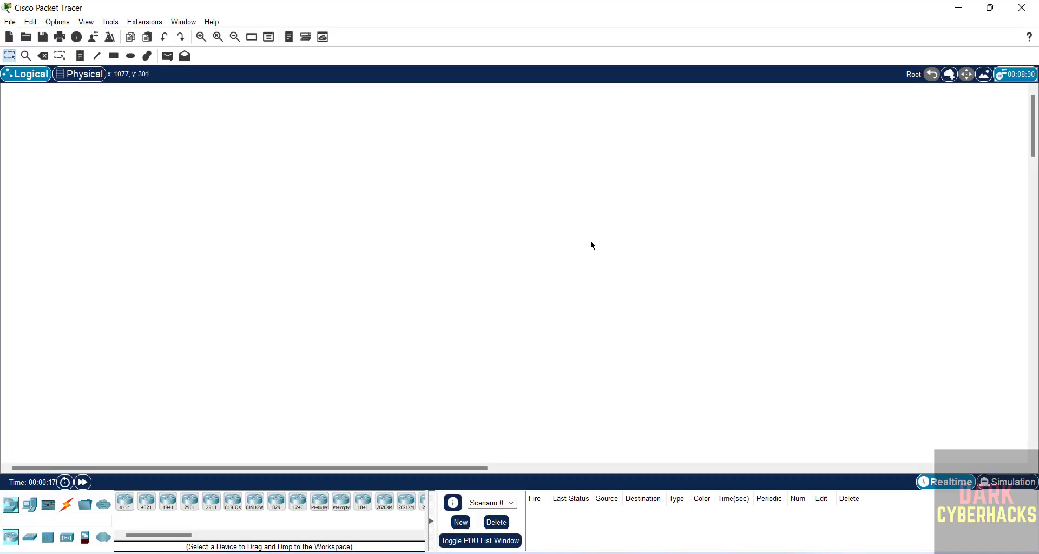
{"action": "key", "text": "alt+Tab"}
{"action": "left_click", "coordinate": [657, 14]}
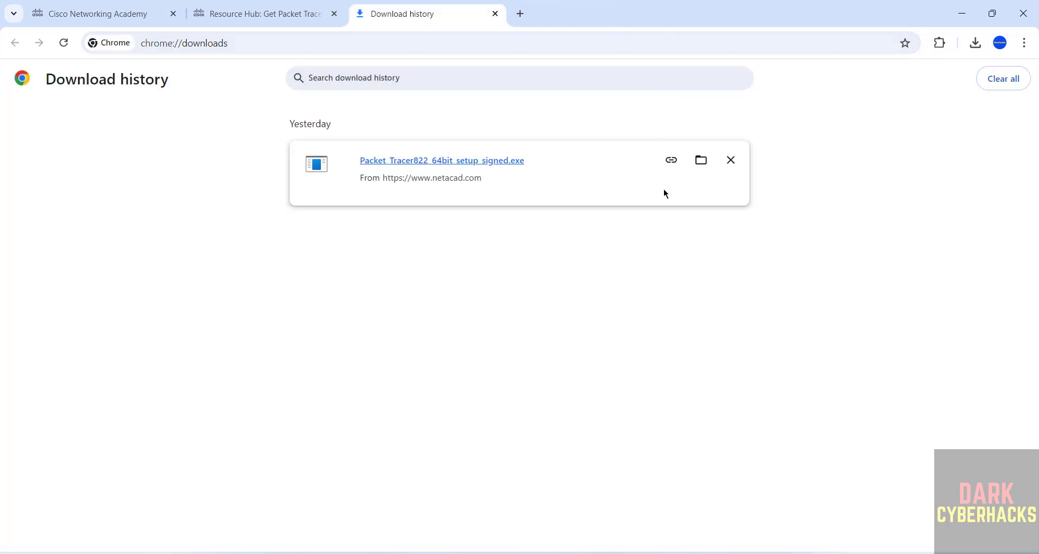
{"action": "key", "text": "alt+Tab"}
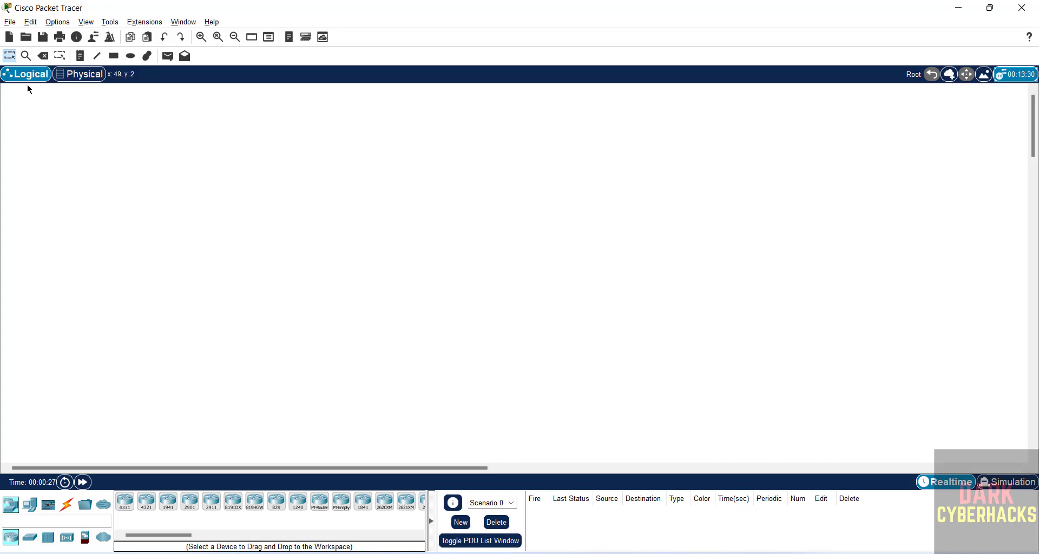
Switch back to the Logical view and browse the device categories.
{"action": "left_click", "coordinate": [77, 76]}
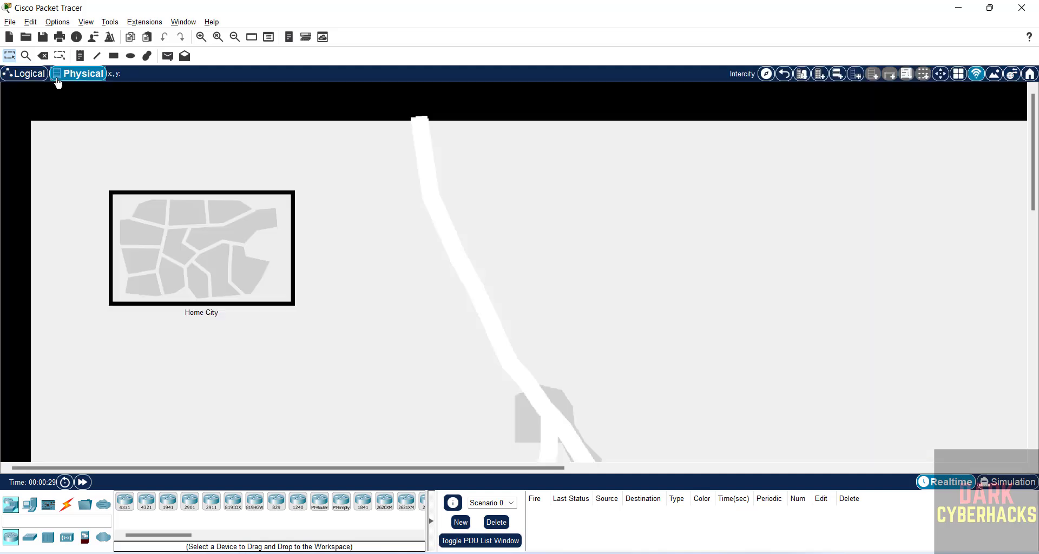
{"action": "left_click", "coordinate": [28, 77]}
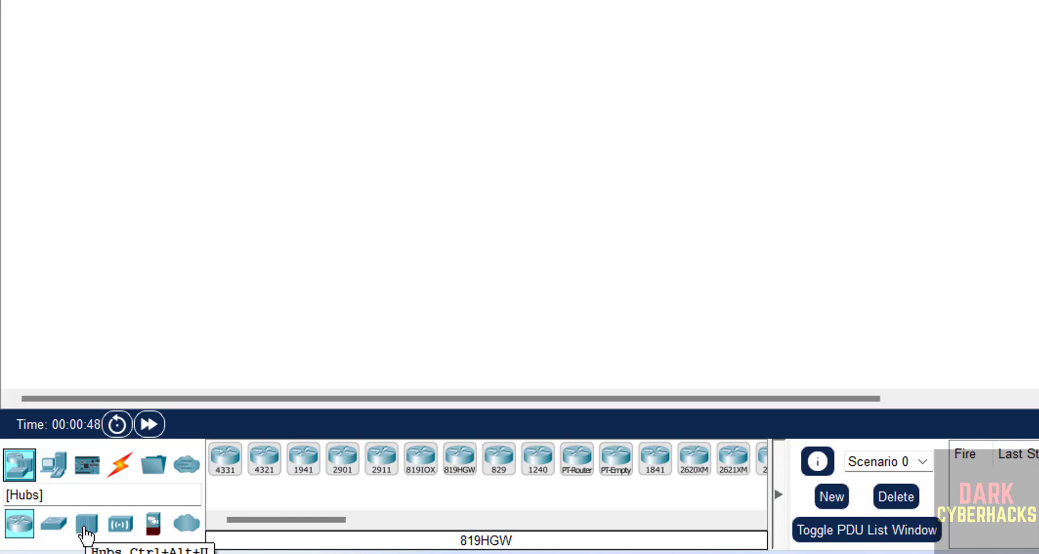
{"action": "left_click", "coordinate": [65, 468]}
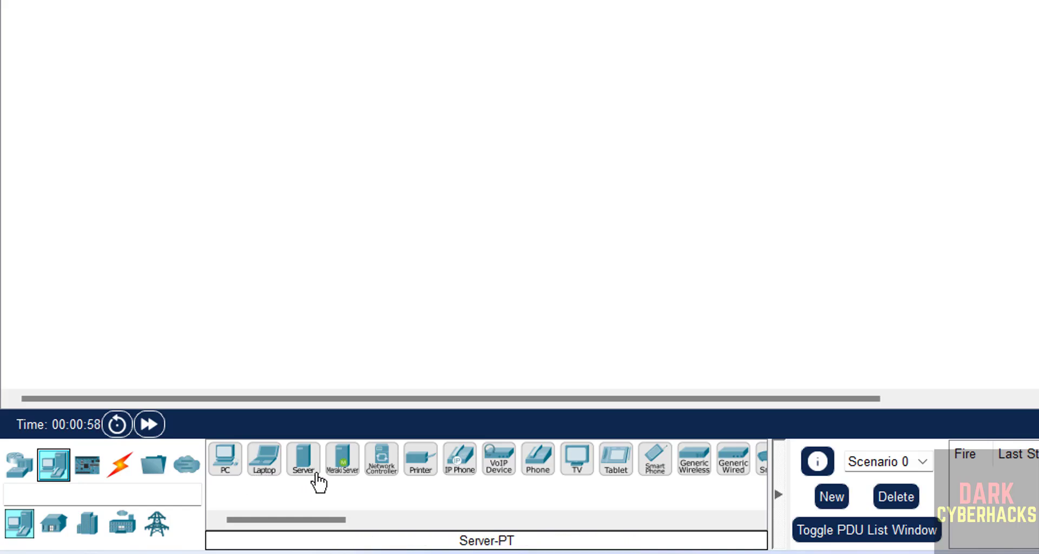
{"action": "left_click", "coordinate": [82, 475]}
{"action": "left_click", "coordinate": [119, 464]}
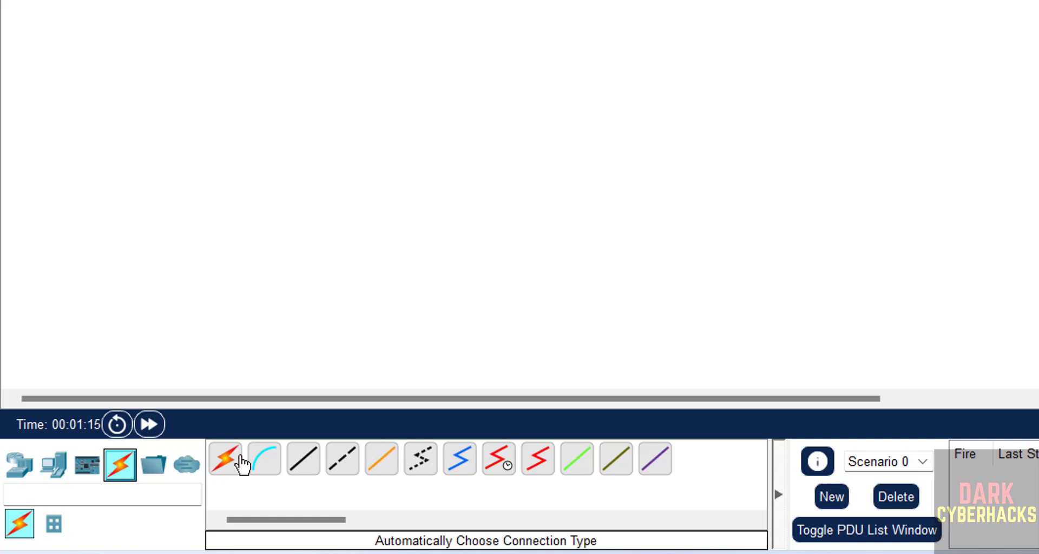
{"action": "left_click", "coordinate": [153, 465]}
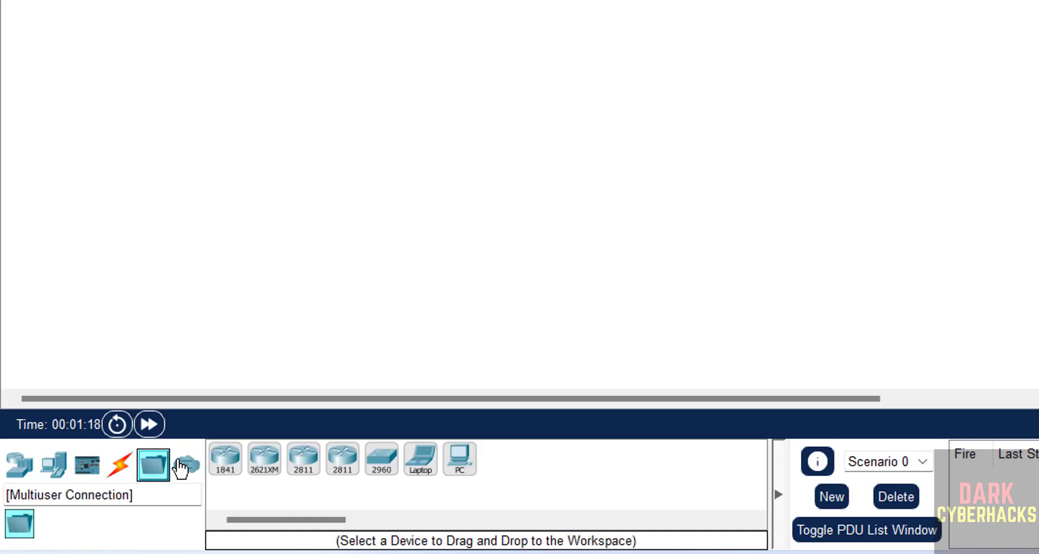
{"action": "left_click", "coordinate": [184, 465]}
Place a PC, PC0, from End Devices onto the logical workspace.
{"action": "left_click", "coordinate": [20, 475]}
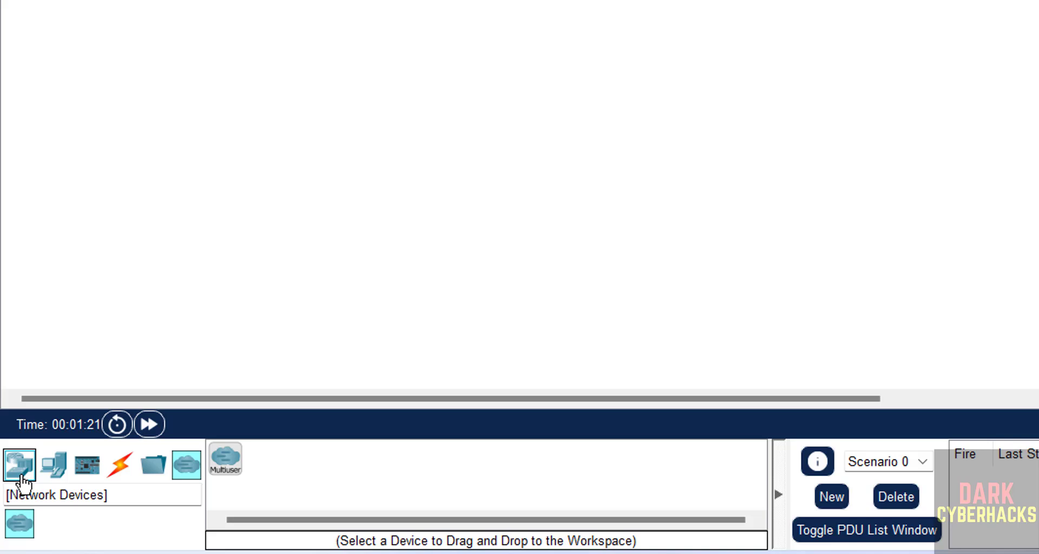
{"action": "left_click", "coordinate": [53, 465]}
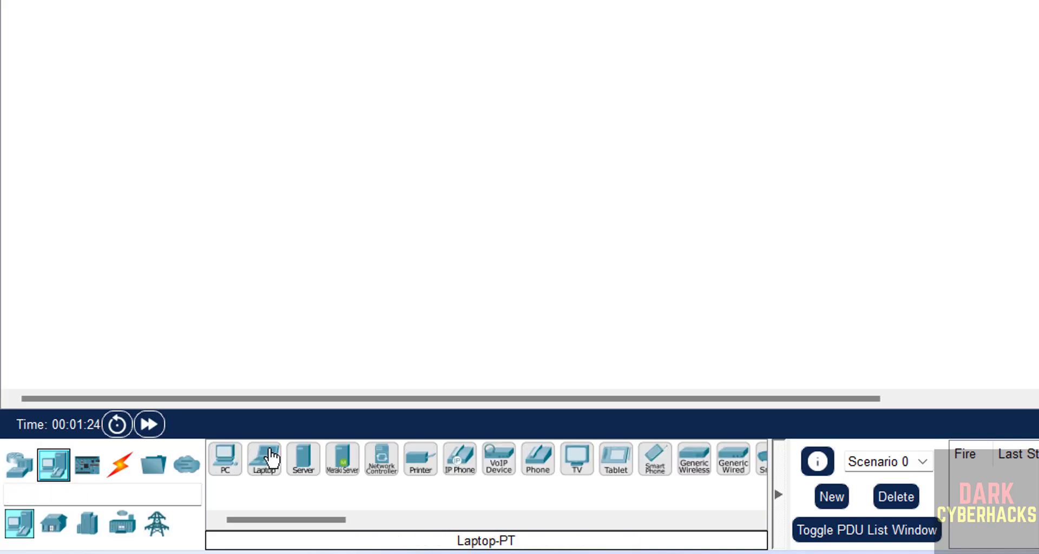
{"action": "left_click", "coordinate": [225, 459]}
{"action": "left_click", "coordinate": [263, 84]}
Drop PC0 onto the workspace and place a Laptop beside it as Laptop0.
{"action": "left_click", "coordinate": [136, 219]}
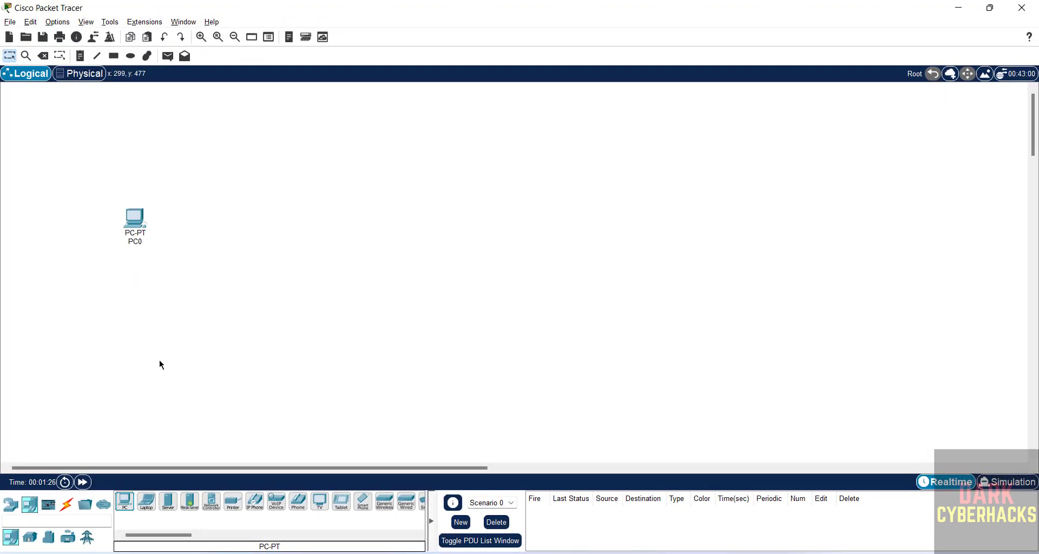
{"action": "left_click", "coordinate": [146, 502]}
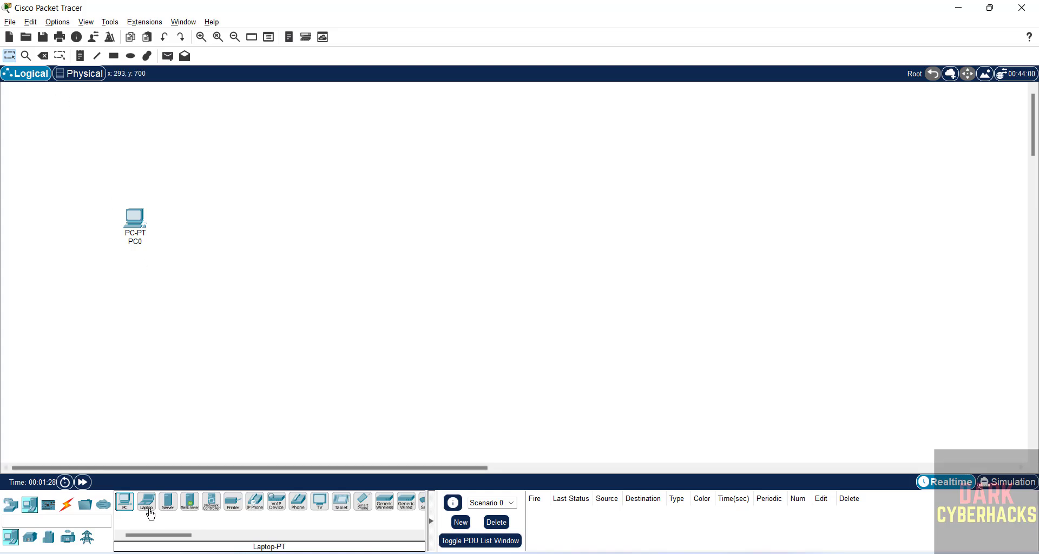
{"action": "left_click", "coordinate": [322, 233]}
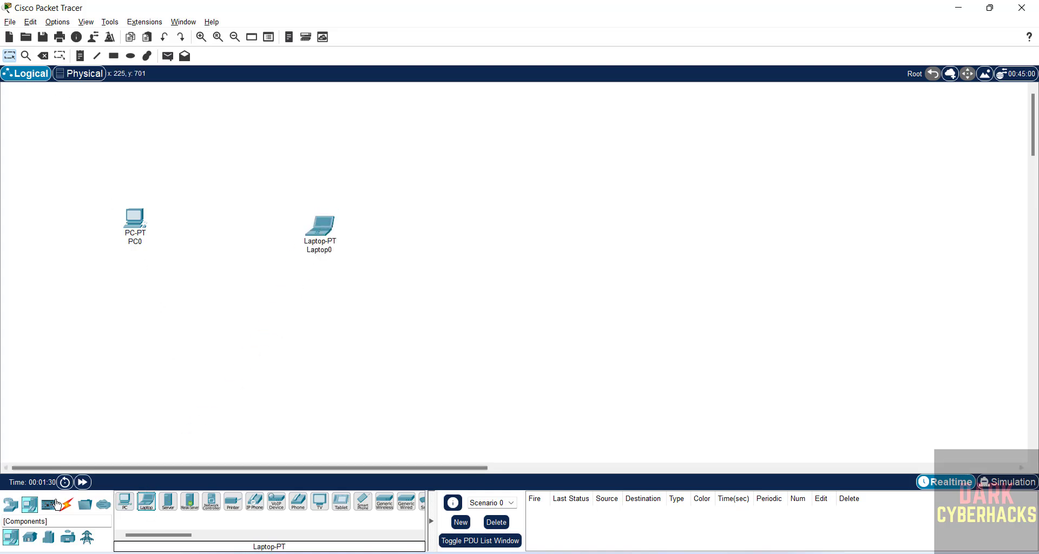
Cable PC0 to Laptop0 with an automatically chosen connection, nudge the laptop right, and open PC0.
{"action": "left_click", "coordinate": [71, 509]}
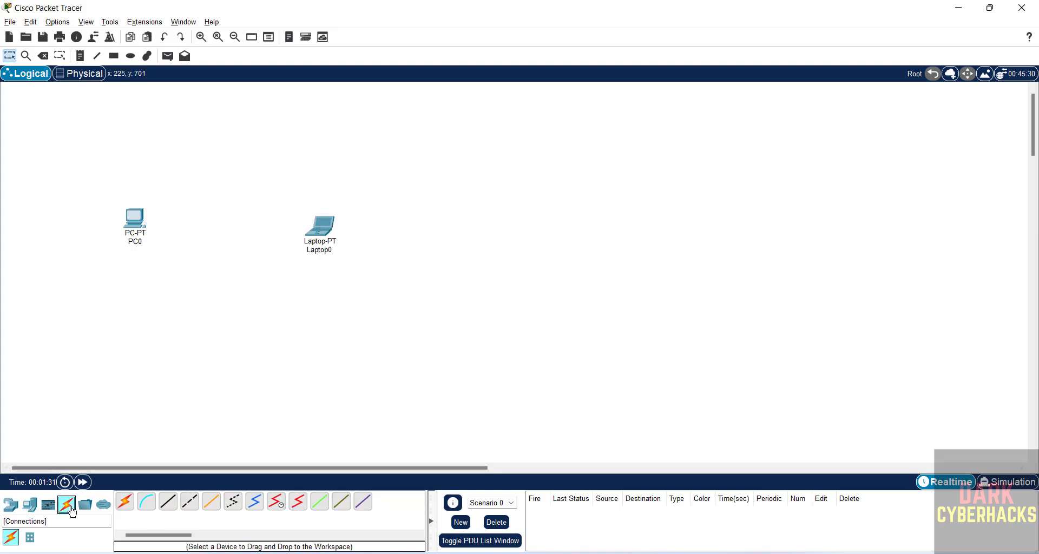
{"action": "left_click", "coordinate": [123, 508]}
{"action": "left_click", "coordinate": [147, 226]}
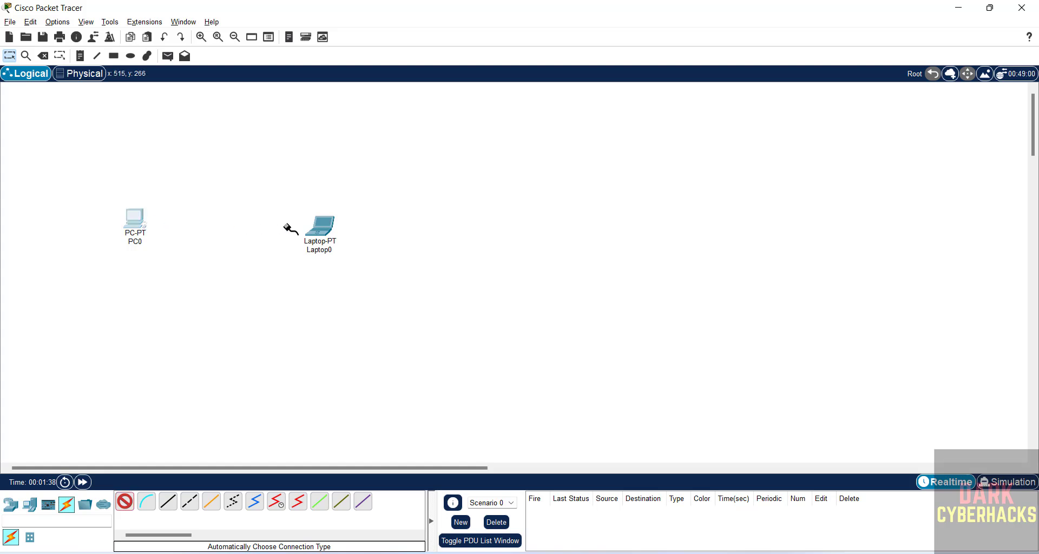
{"action": "left_click", "coordinate": [142, 223]}
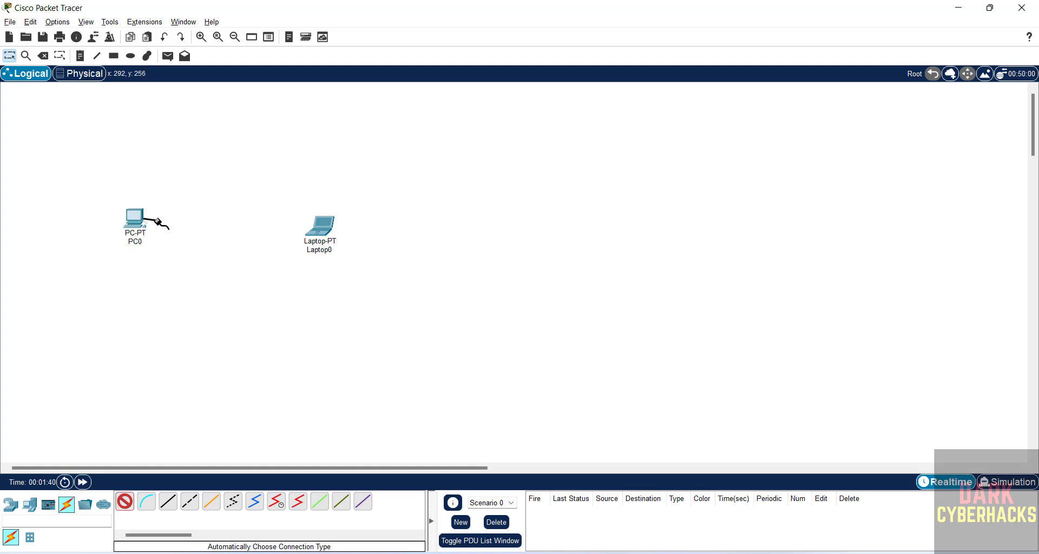
{"action": "left_click", "coordinate": [322, 222]}
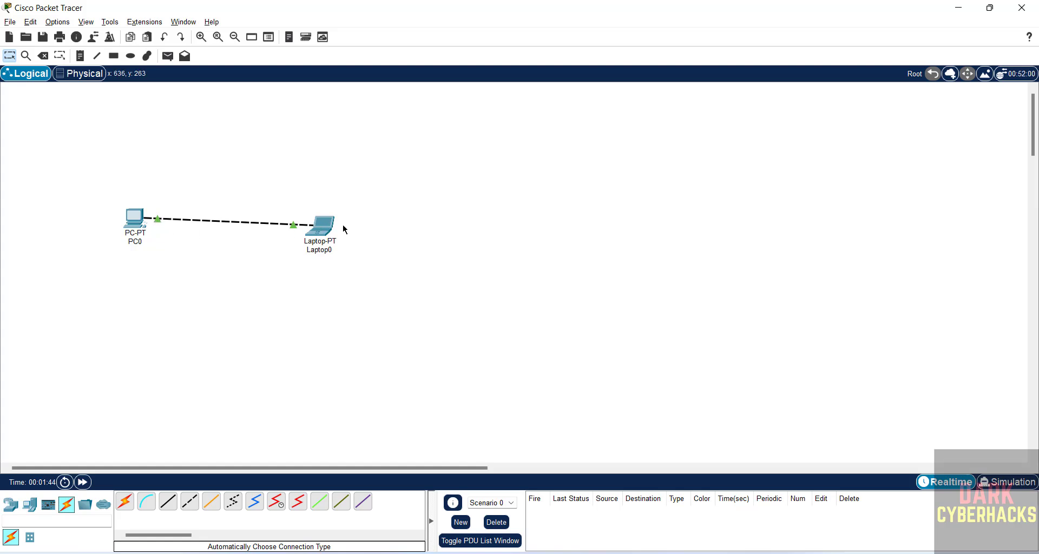
{"action": "left_click_drag", "start_coordinate": [328, 223], "coordinate": [366, 218]}
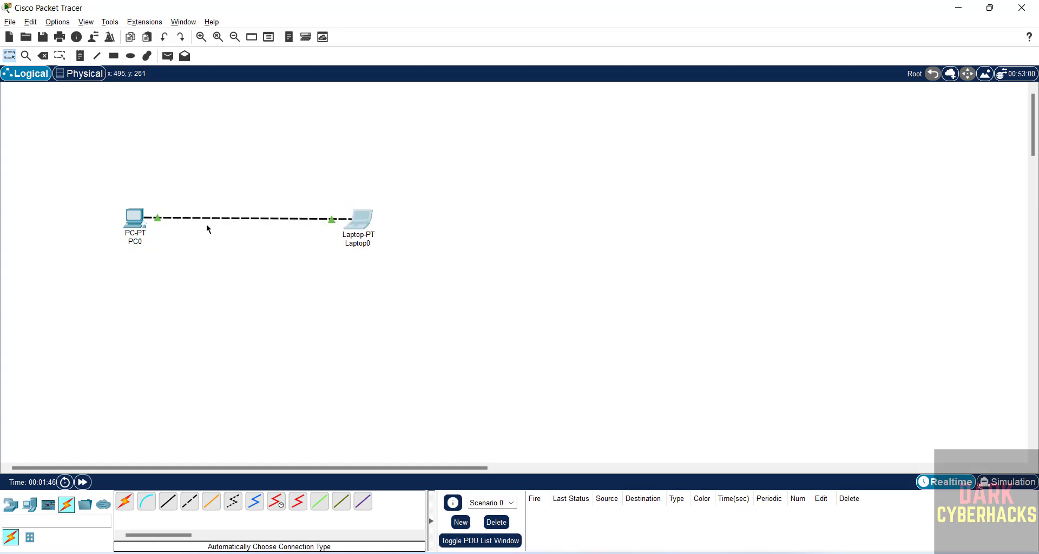
{"action": "left_click", "coordinate": [133, 224]}
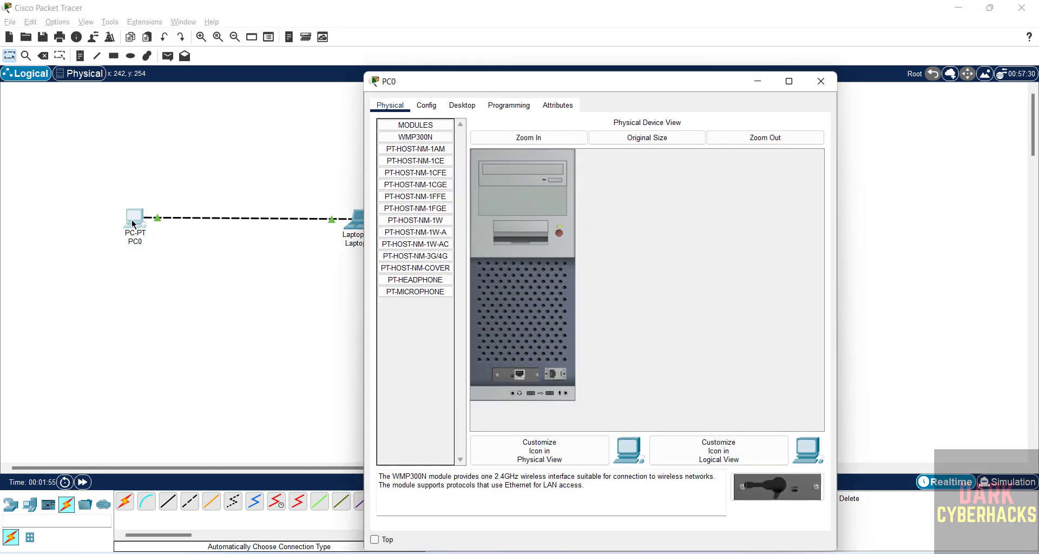
View PC0's Desktop applications, such as IP Configuration and Command Prompt, scrolling through the list.
{"action": "left_click", "coordinate": [462, 105]}
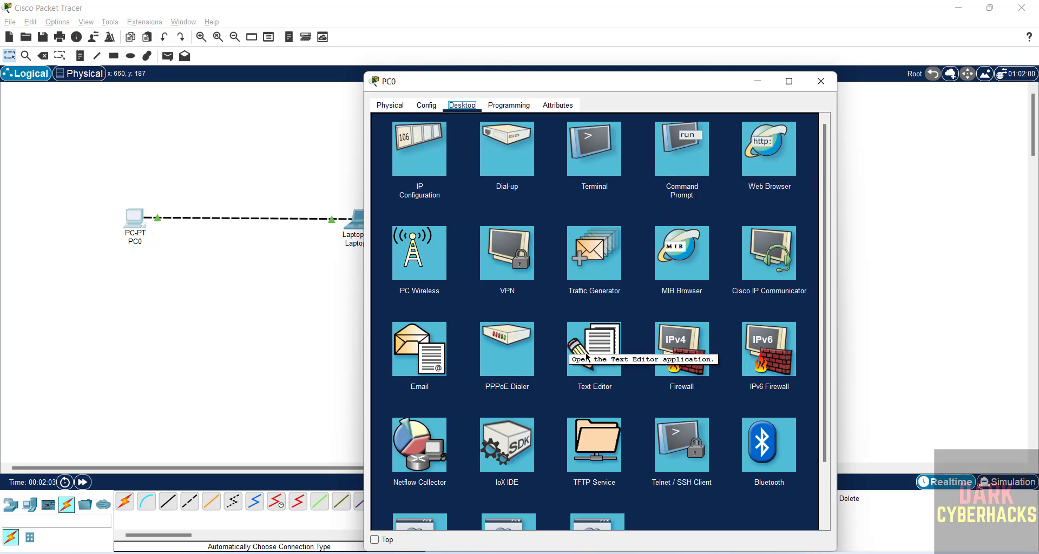
{"action": "scroll", "coordinate": [485, 369], "scroll_direction": "down", "scroll_amount": 3}
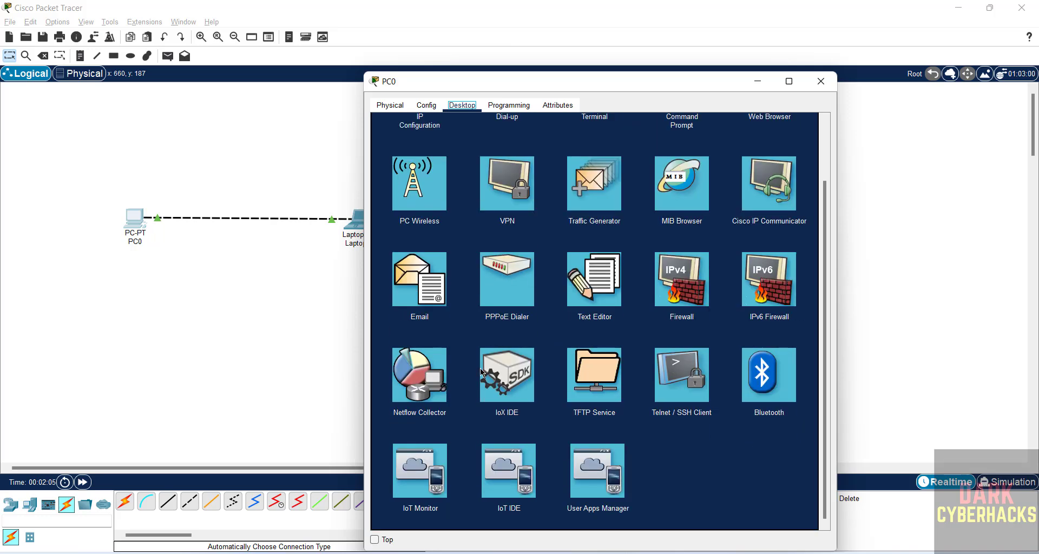
{"action": "scroll", "coordinate": [440, 393], "scroll_direction": "up", "scroll_amount": 3}
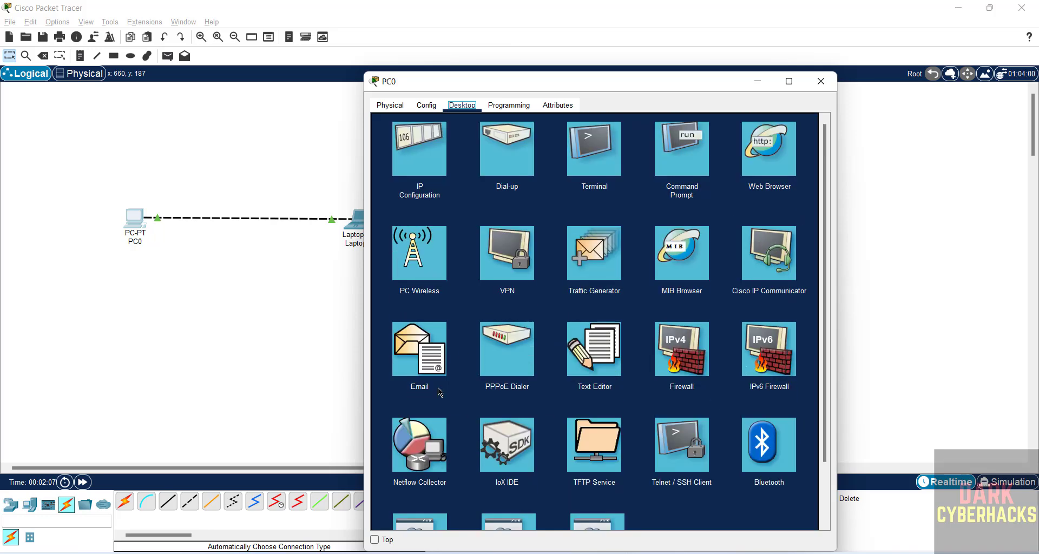